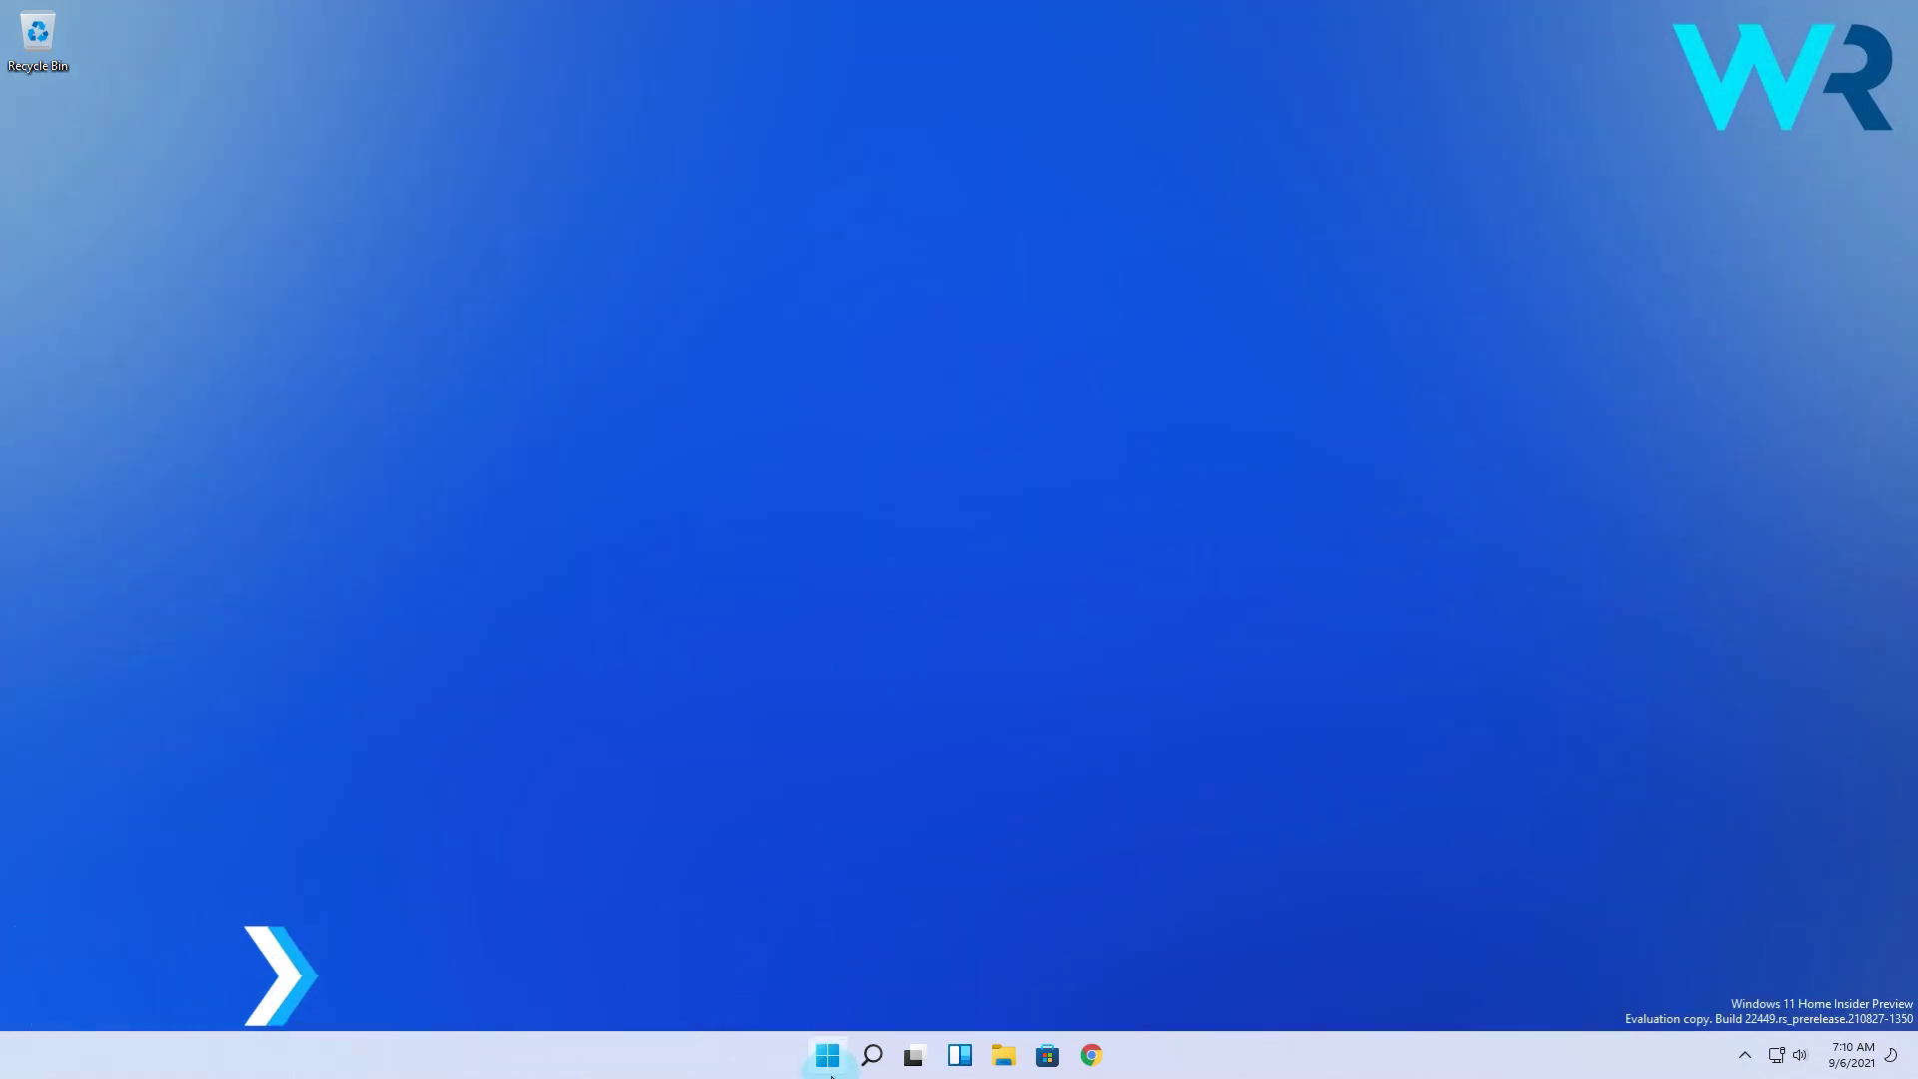
In Device Manager, uninstall the VMware SVGA 3D adapter listed under Display adapters
right_click(827, 1057)
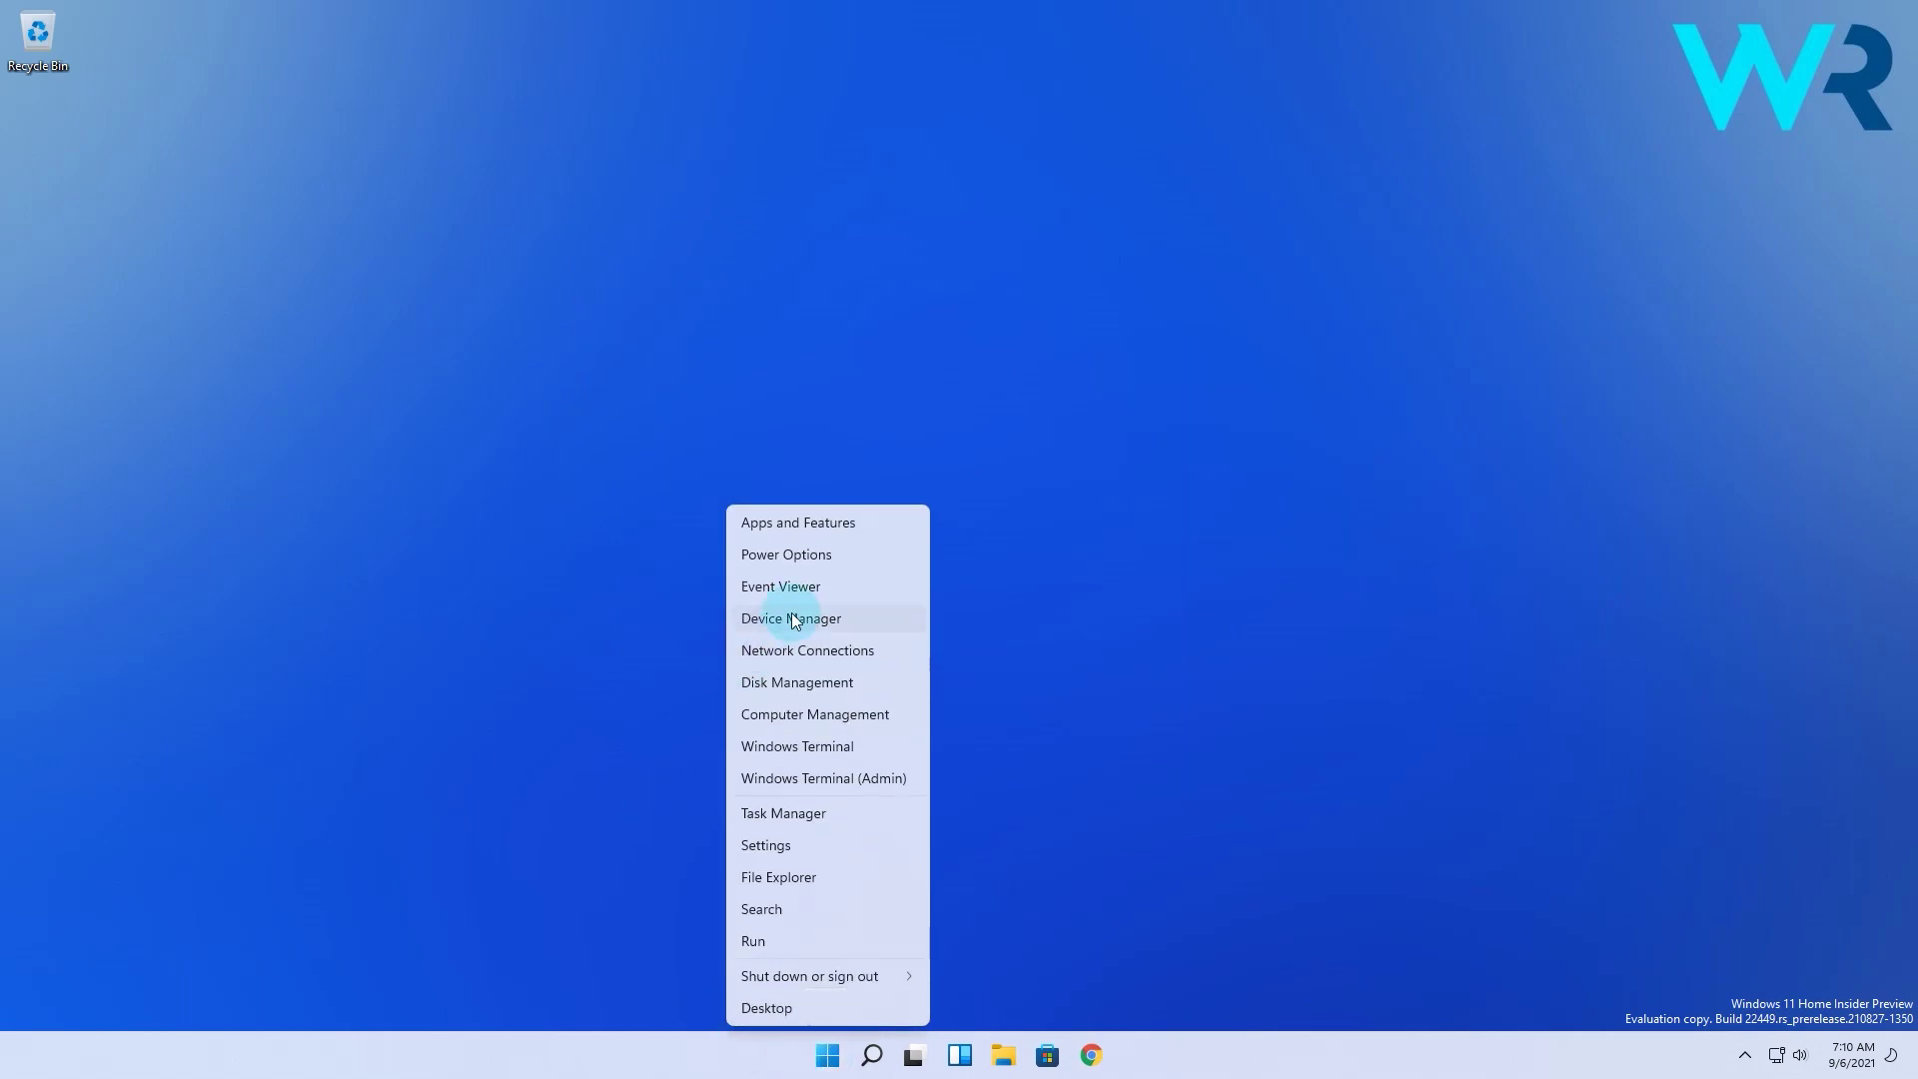
click(837, 619)
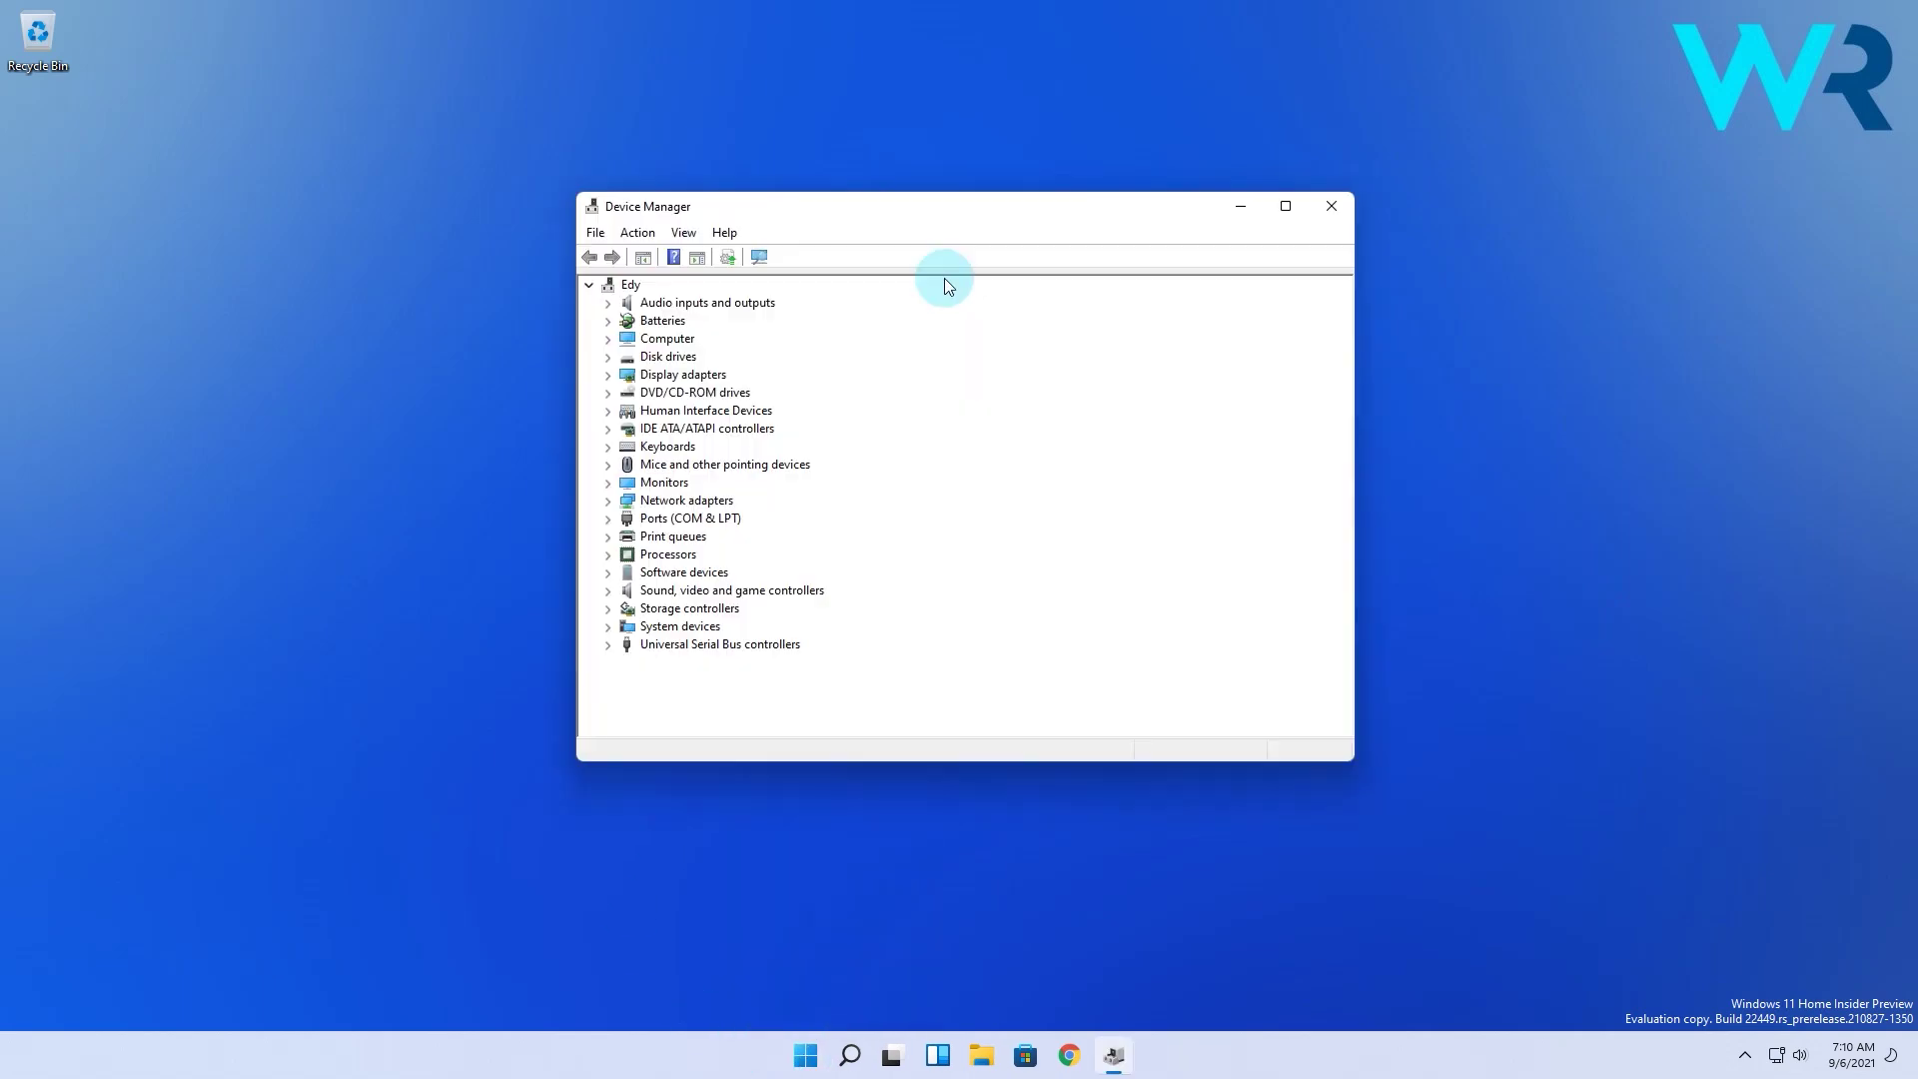
click(609, 375)
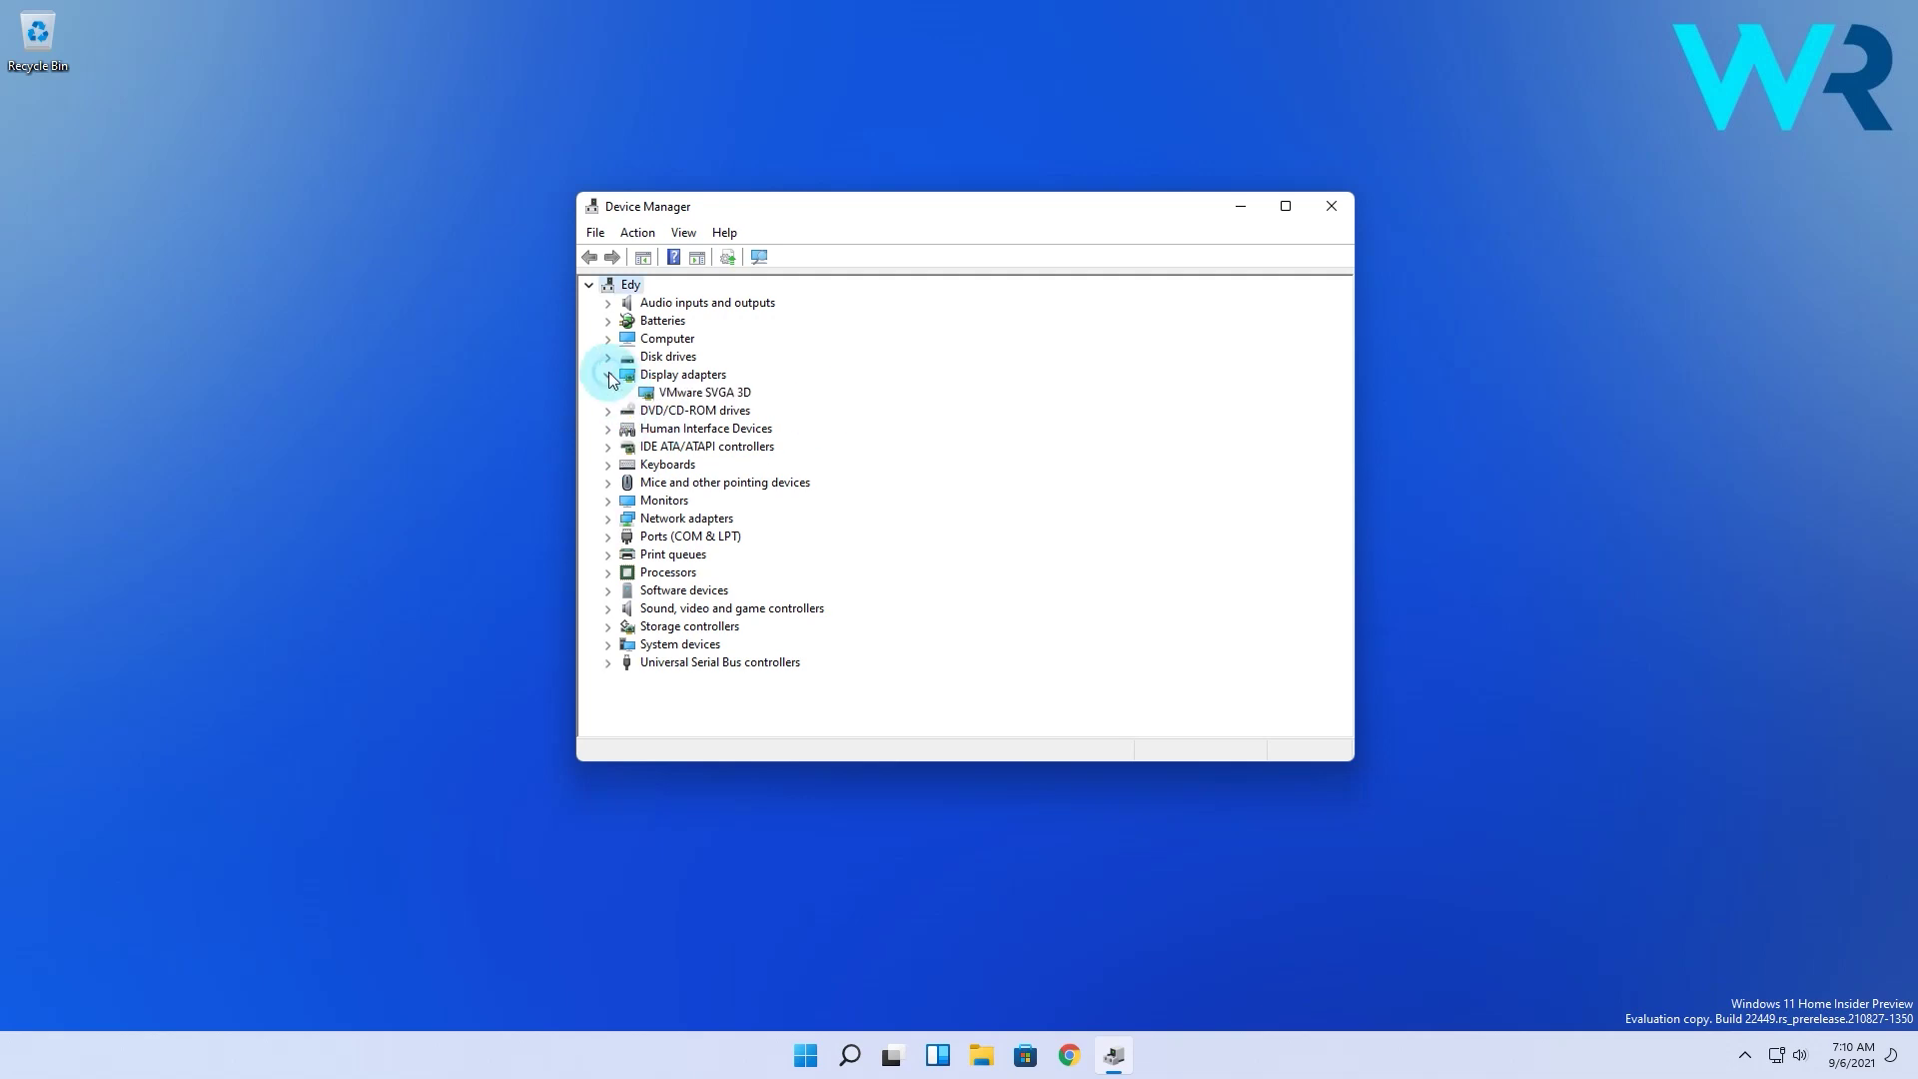
right_click(715, 394)
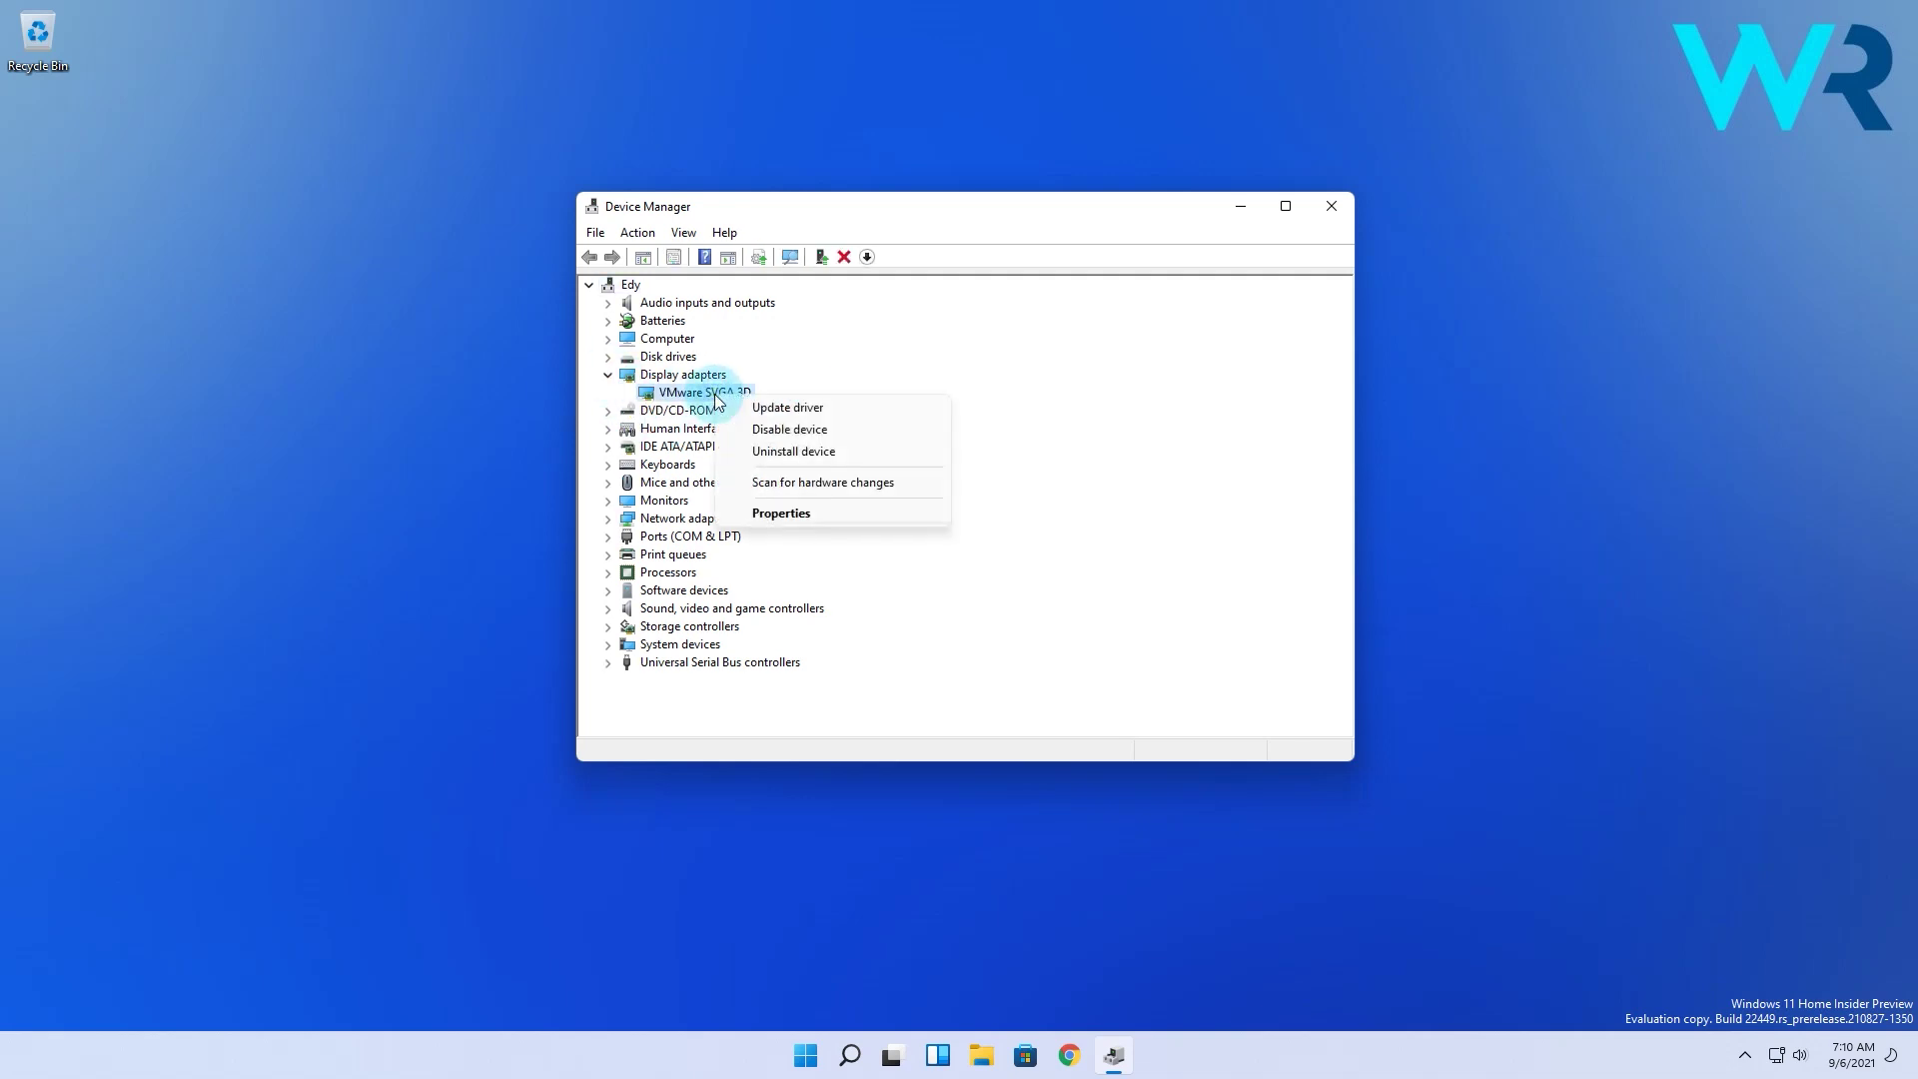
click(875, 452)
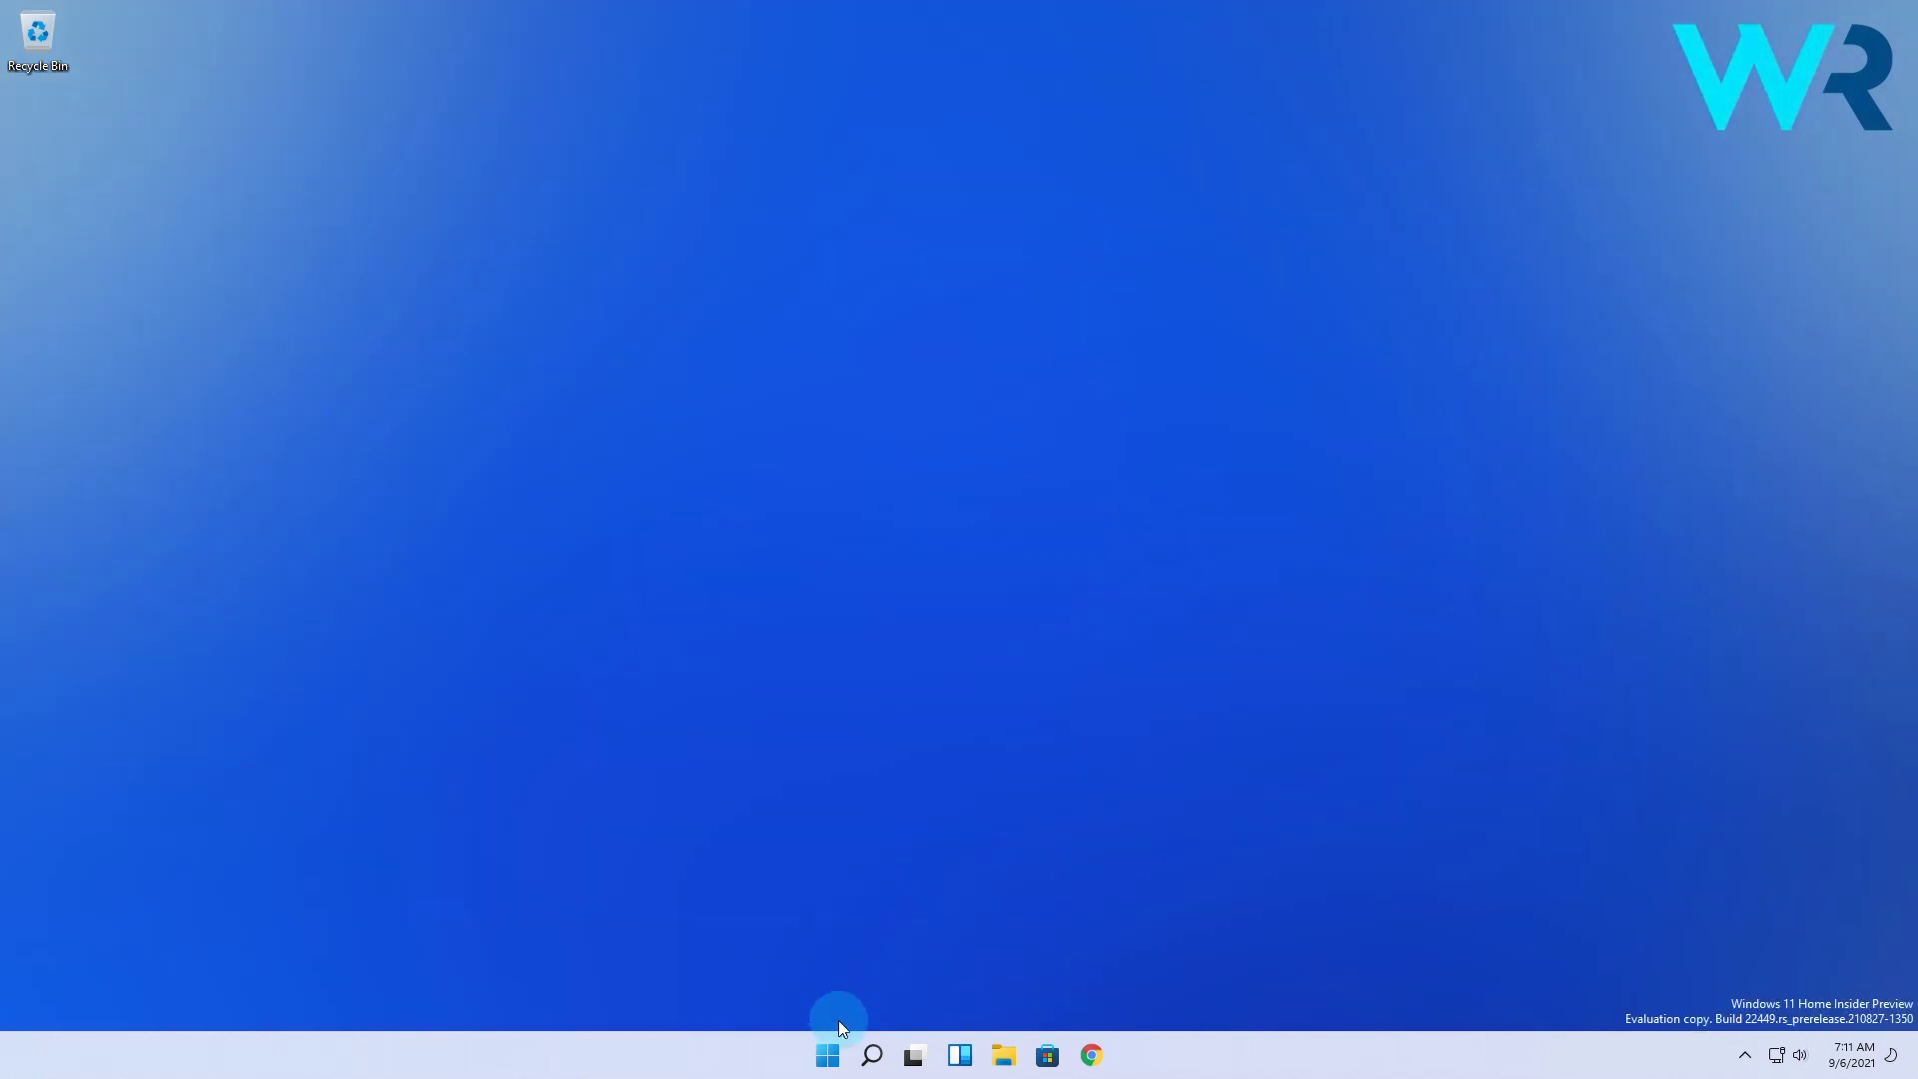
Restart the PC into the Windows Recovery Environment from the Start menu power options
click(828, 1054)
click(1204, 989)
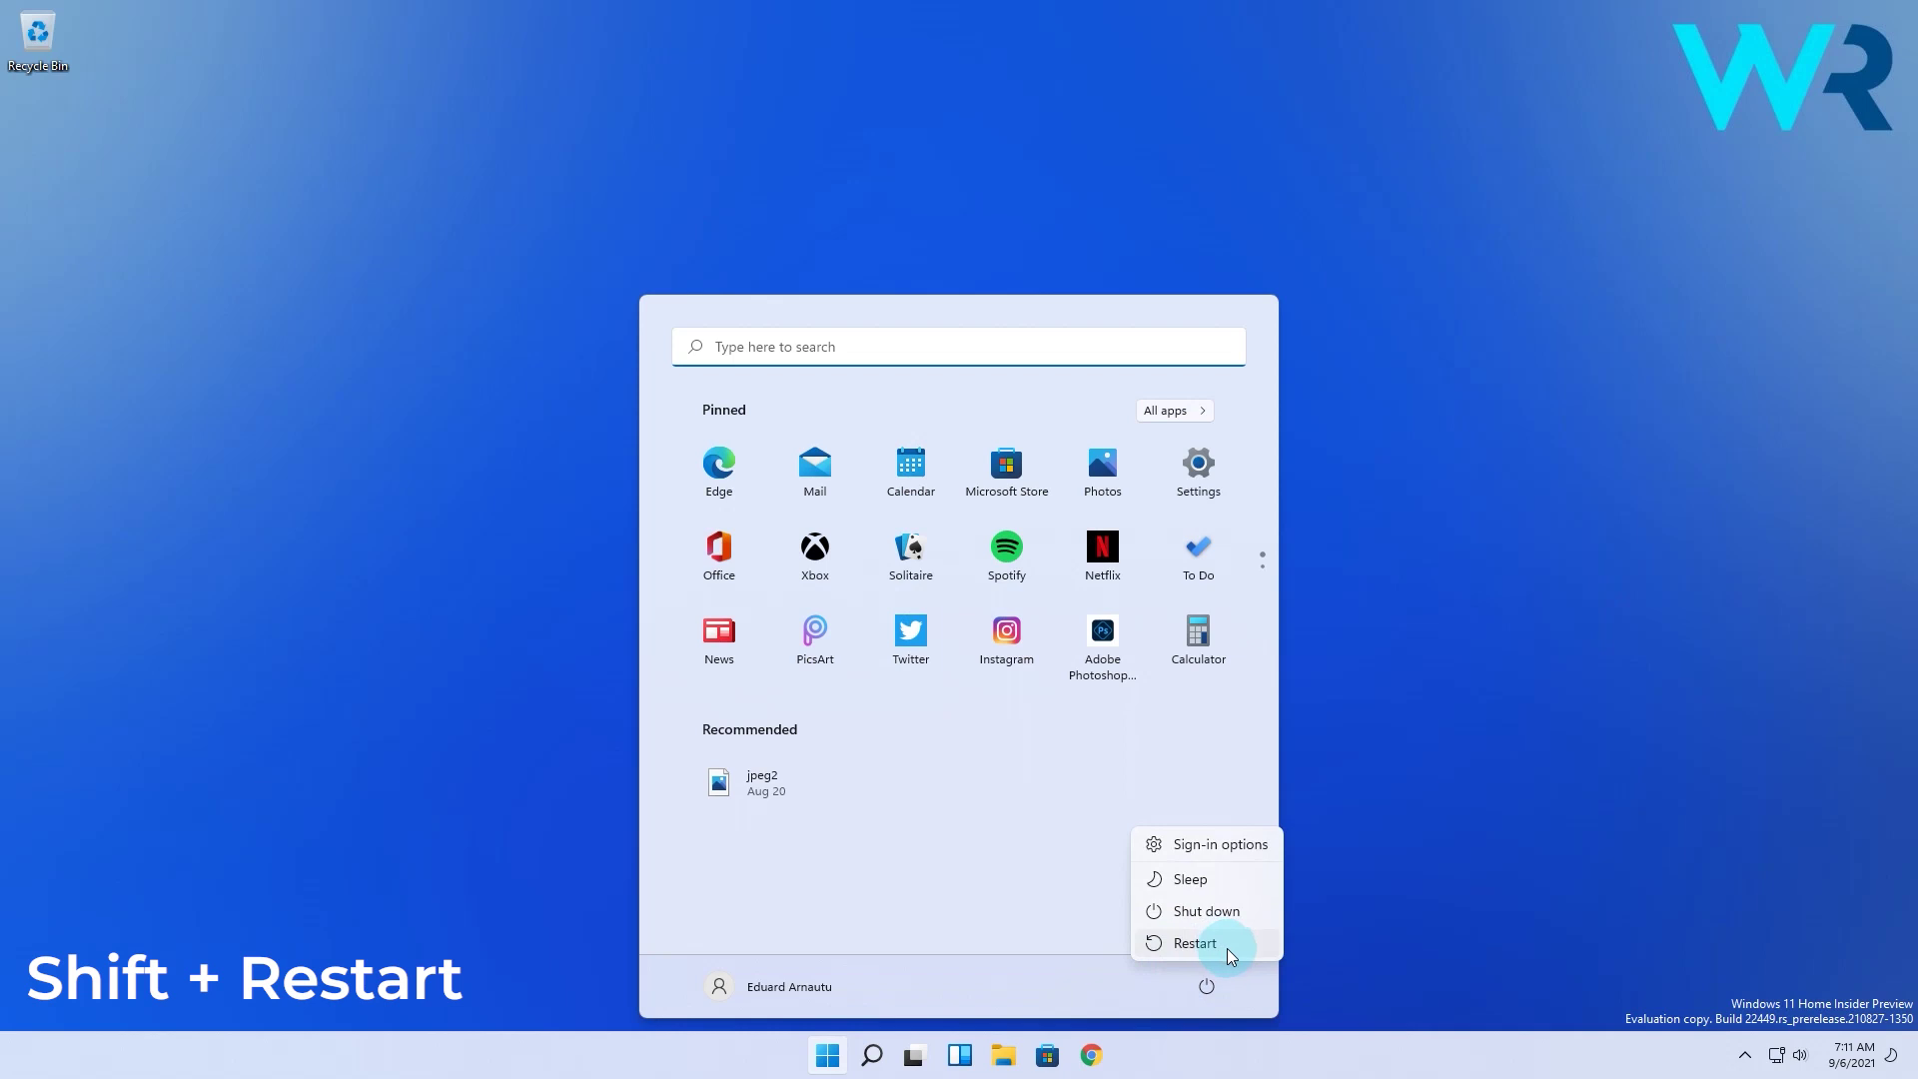
shift+click(1226, 948)
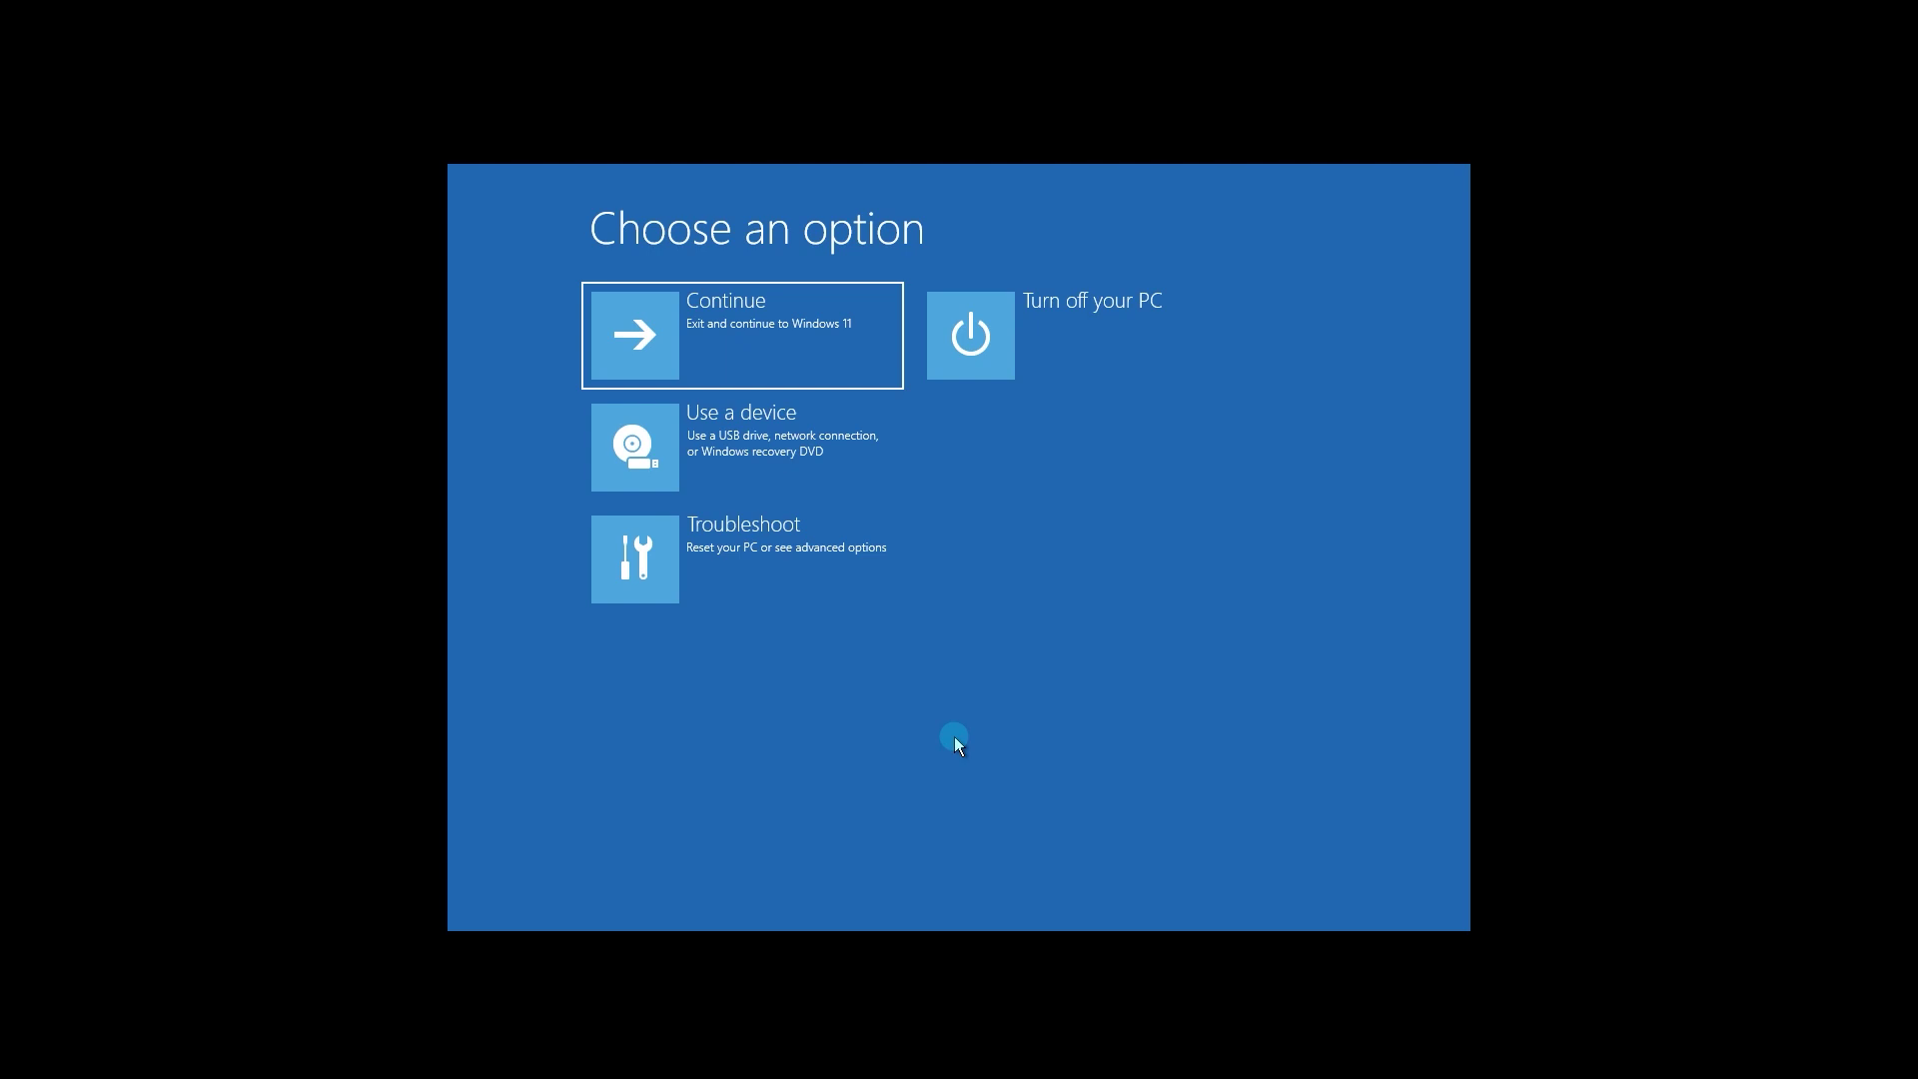
Go to Troubleshoot > Advanced options > Startup Settings, restart, and choose 4 for Safe Mode
click(739, 540)
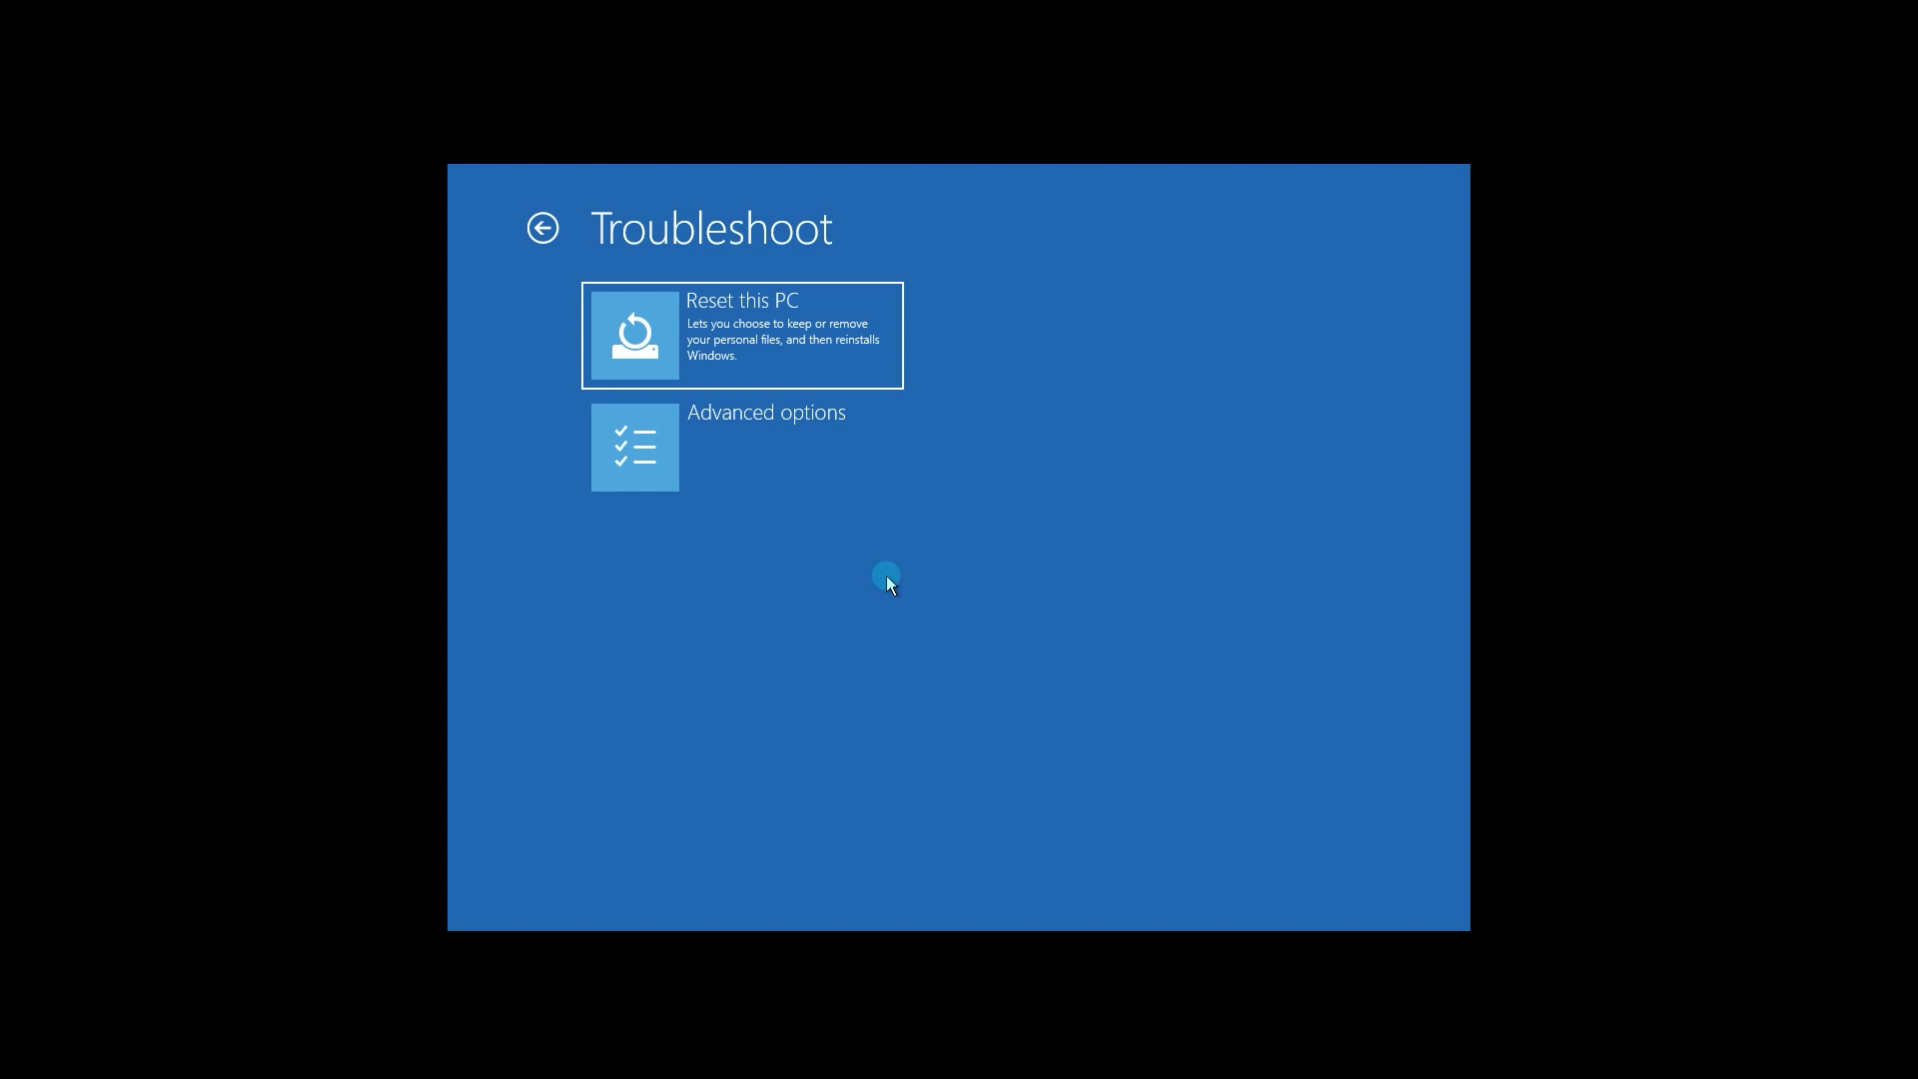
click(717, 428)
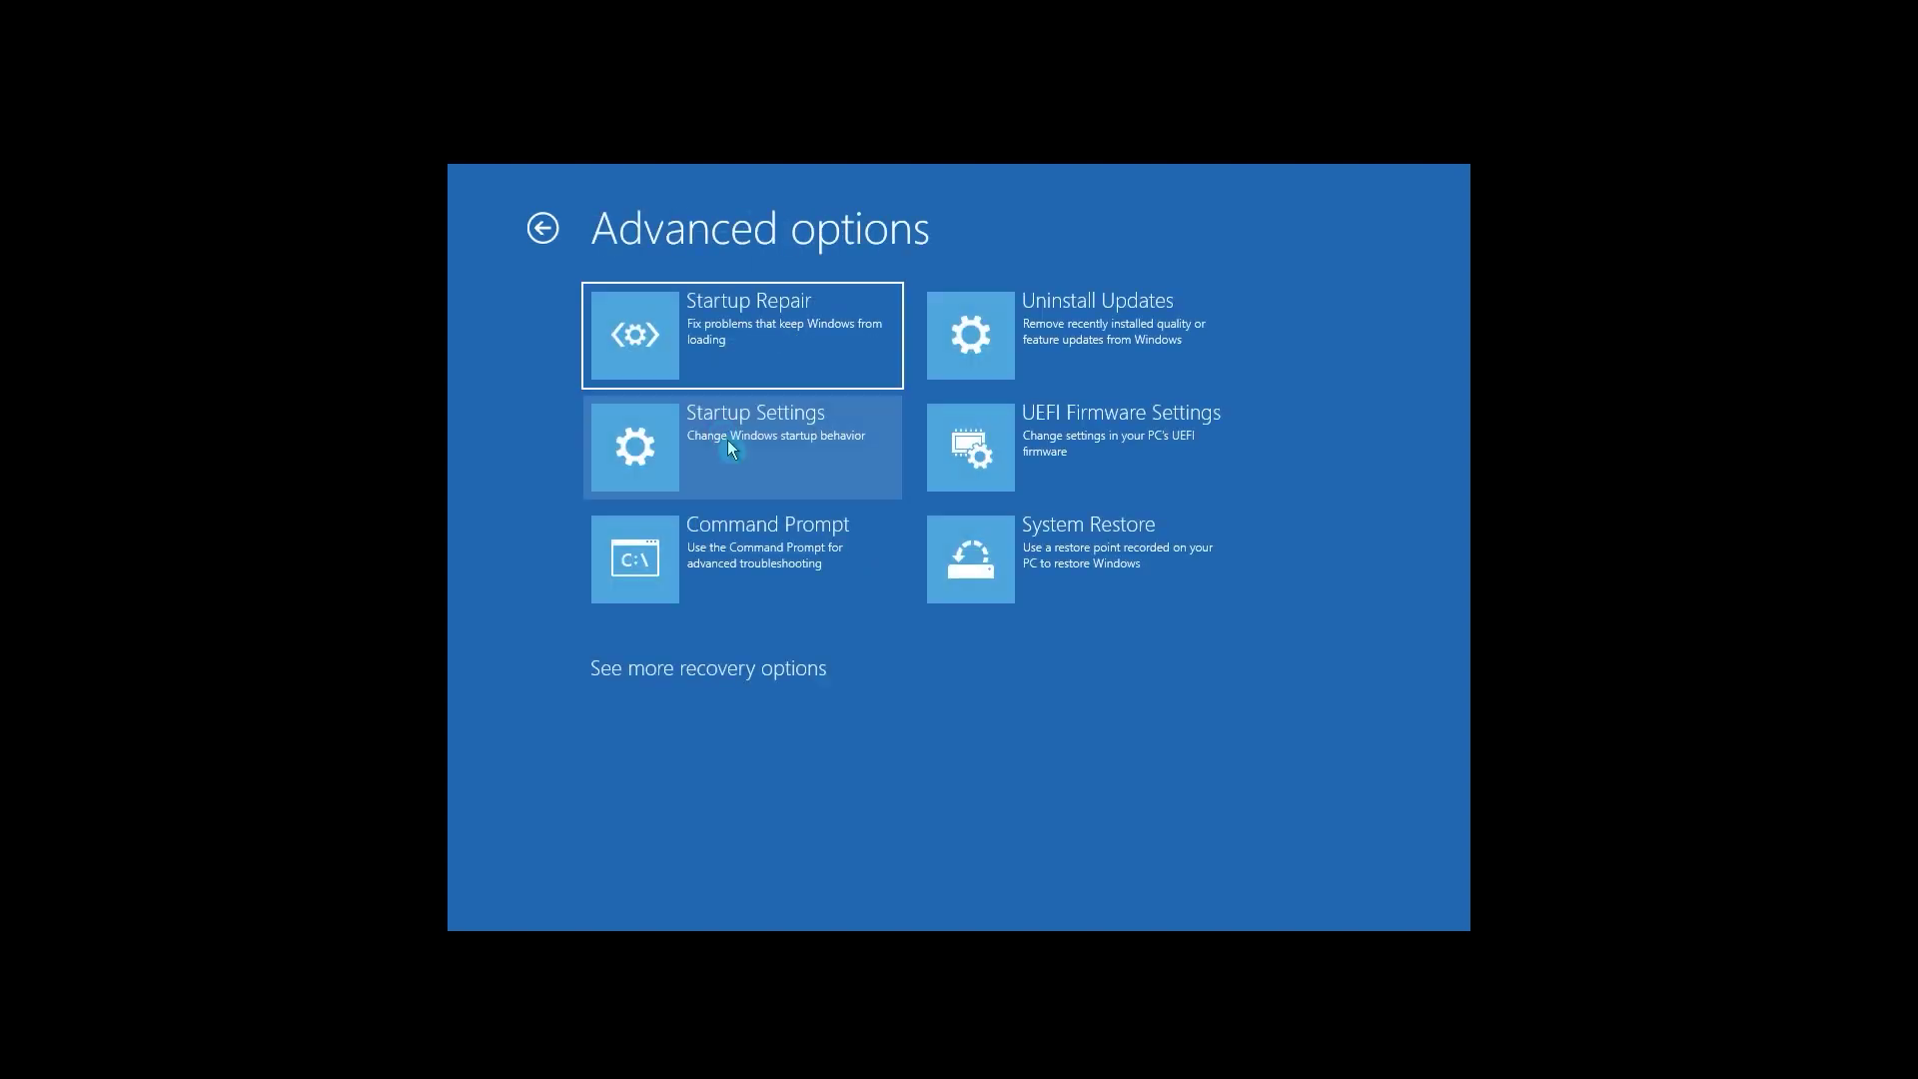
click(741, 456)
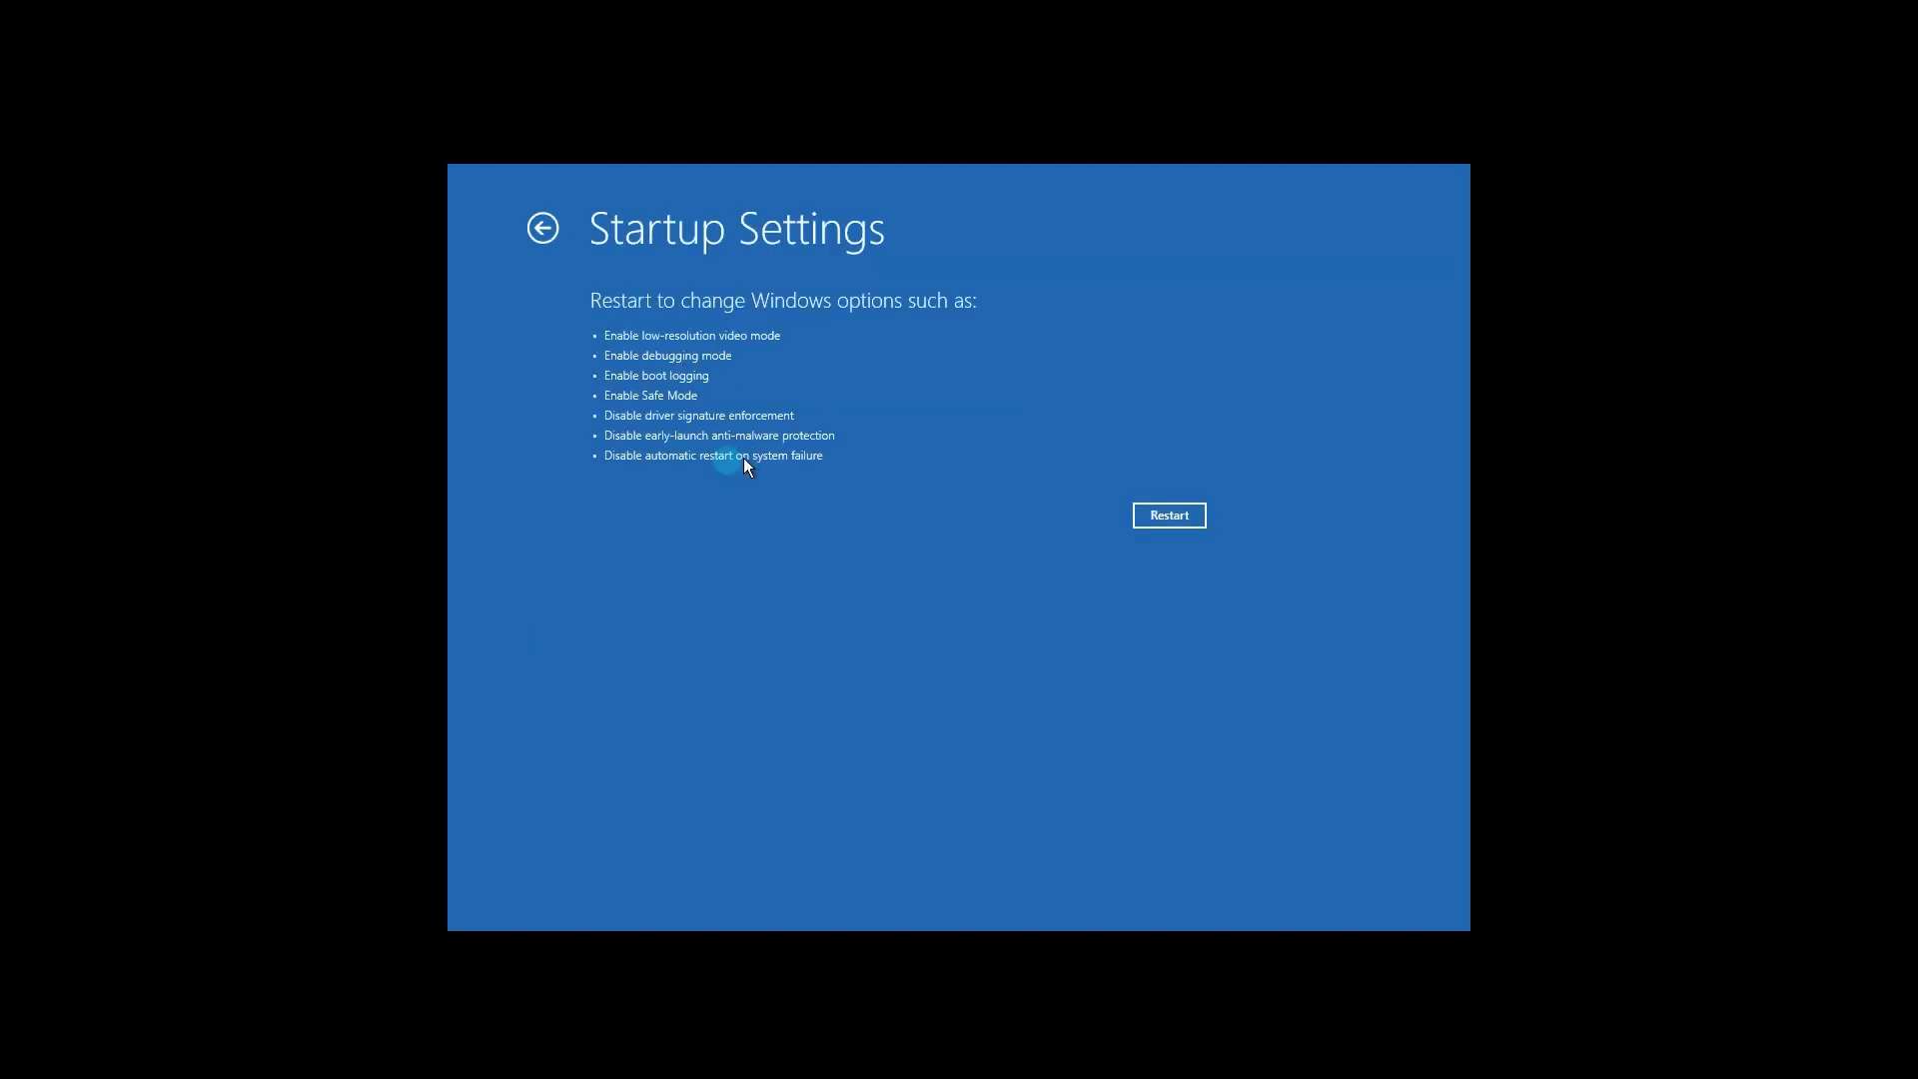
click(1149, 514)
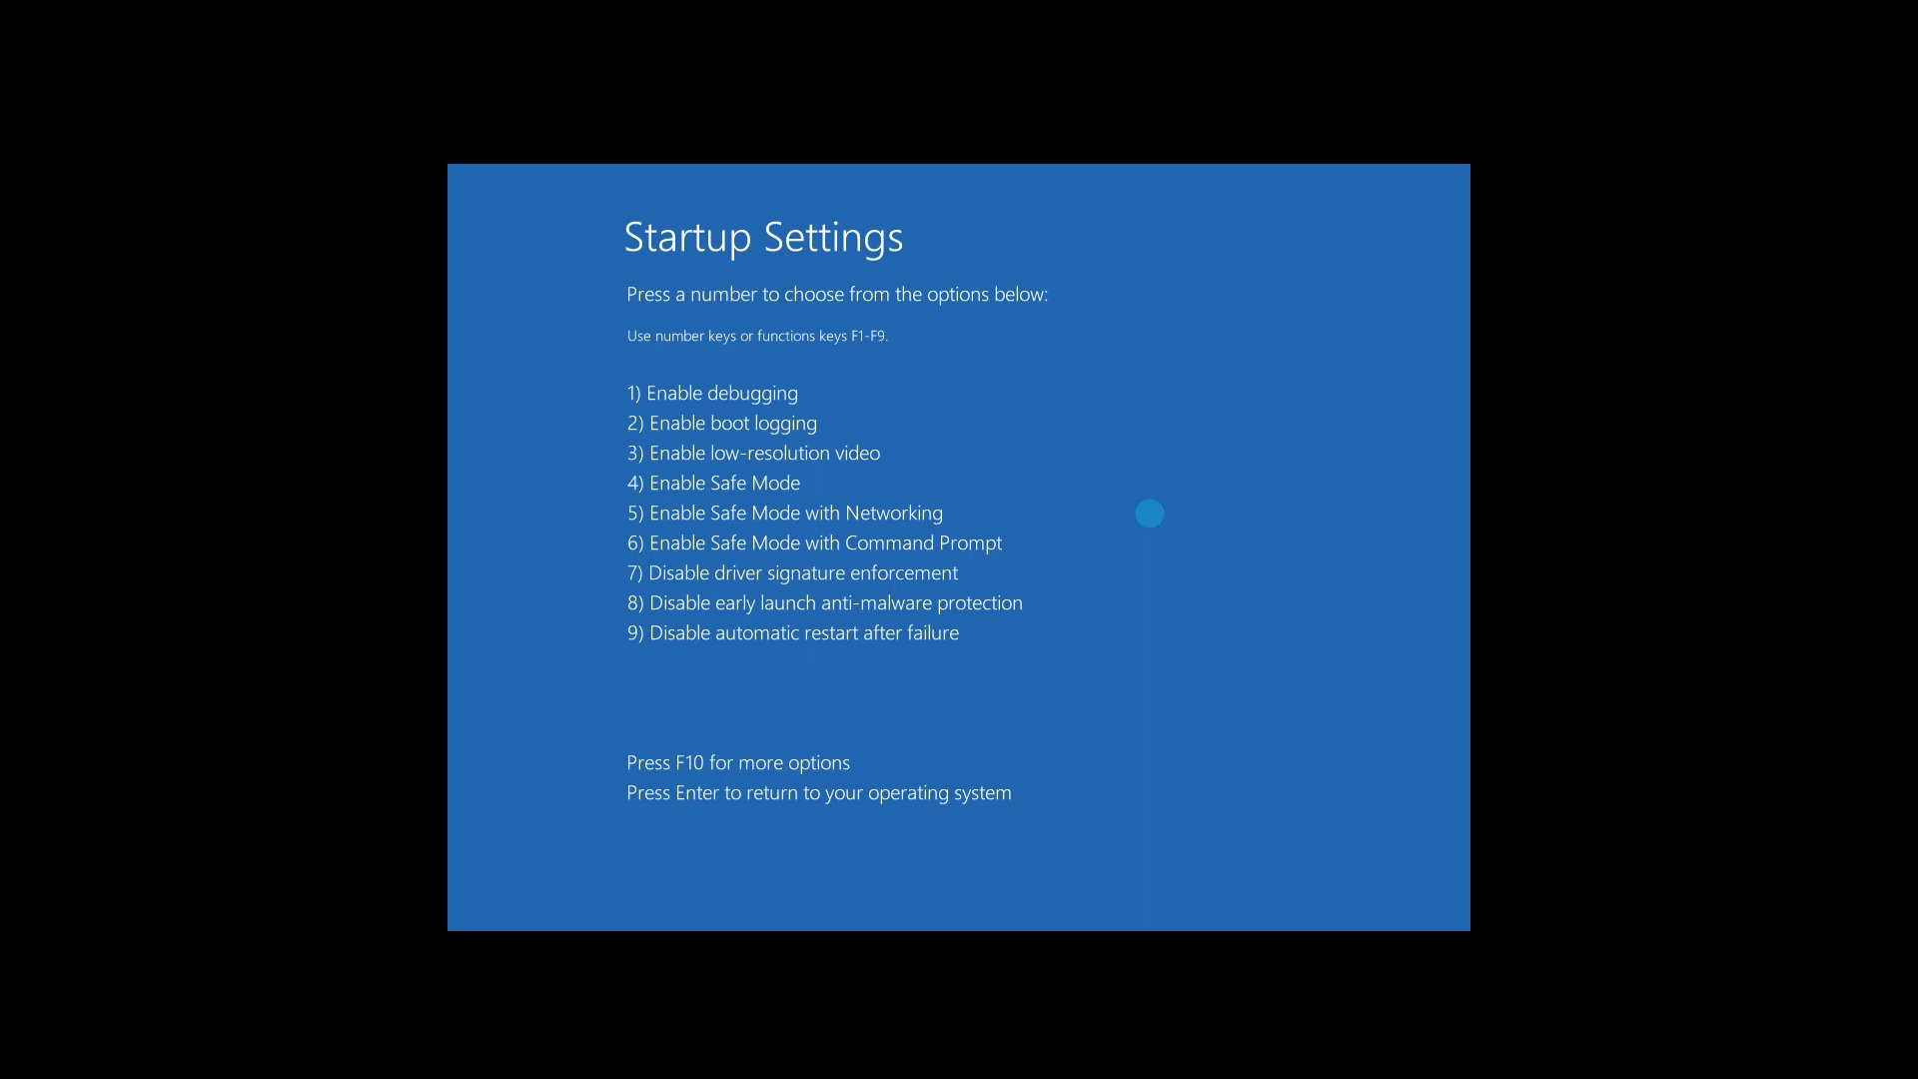
key(4)
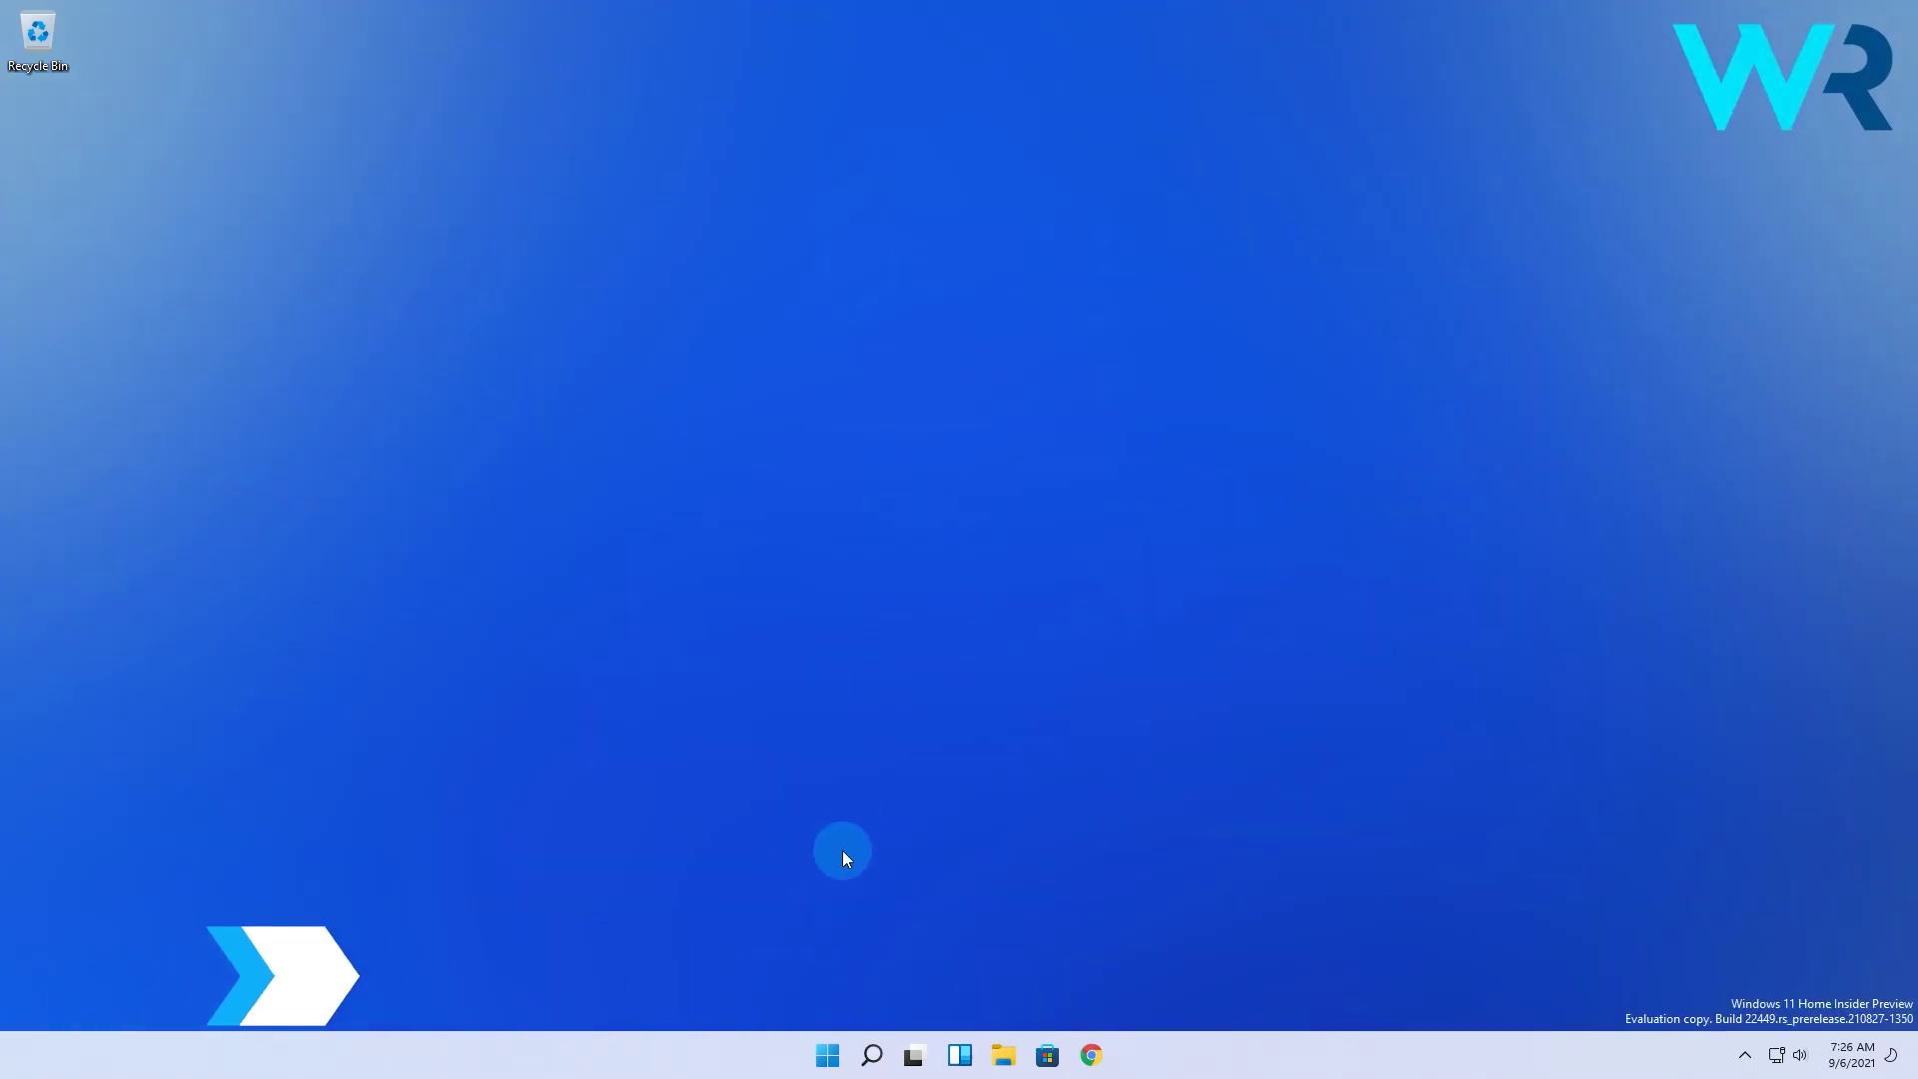
In Settings, go to System > Troubleshoot > Other troubleshooters
click(827, 1061)
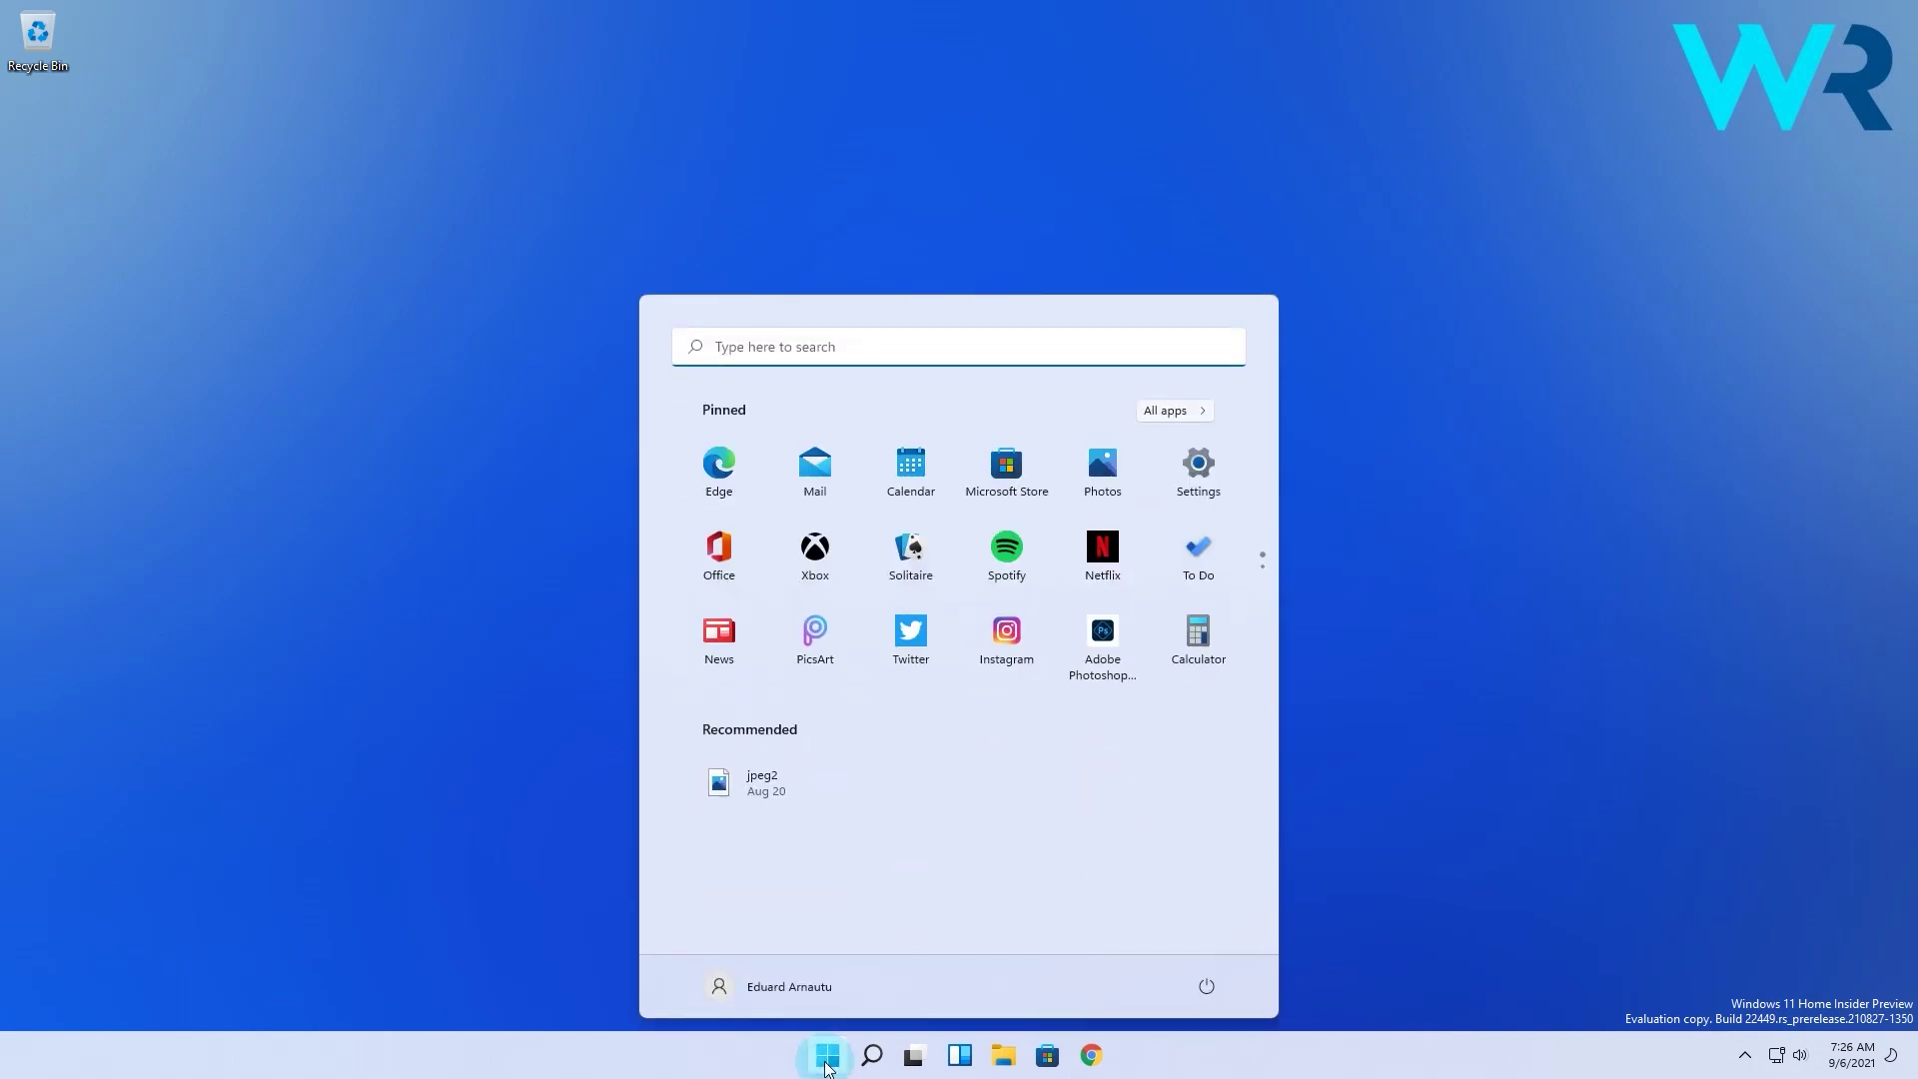
click(1199, 469)
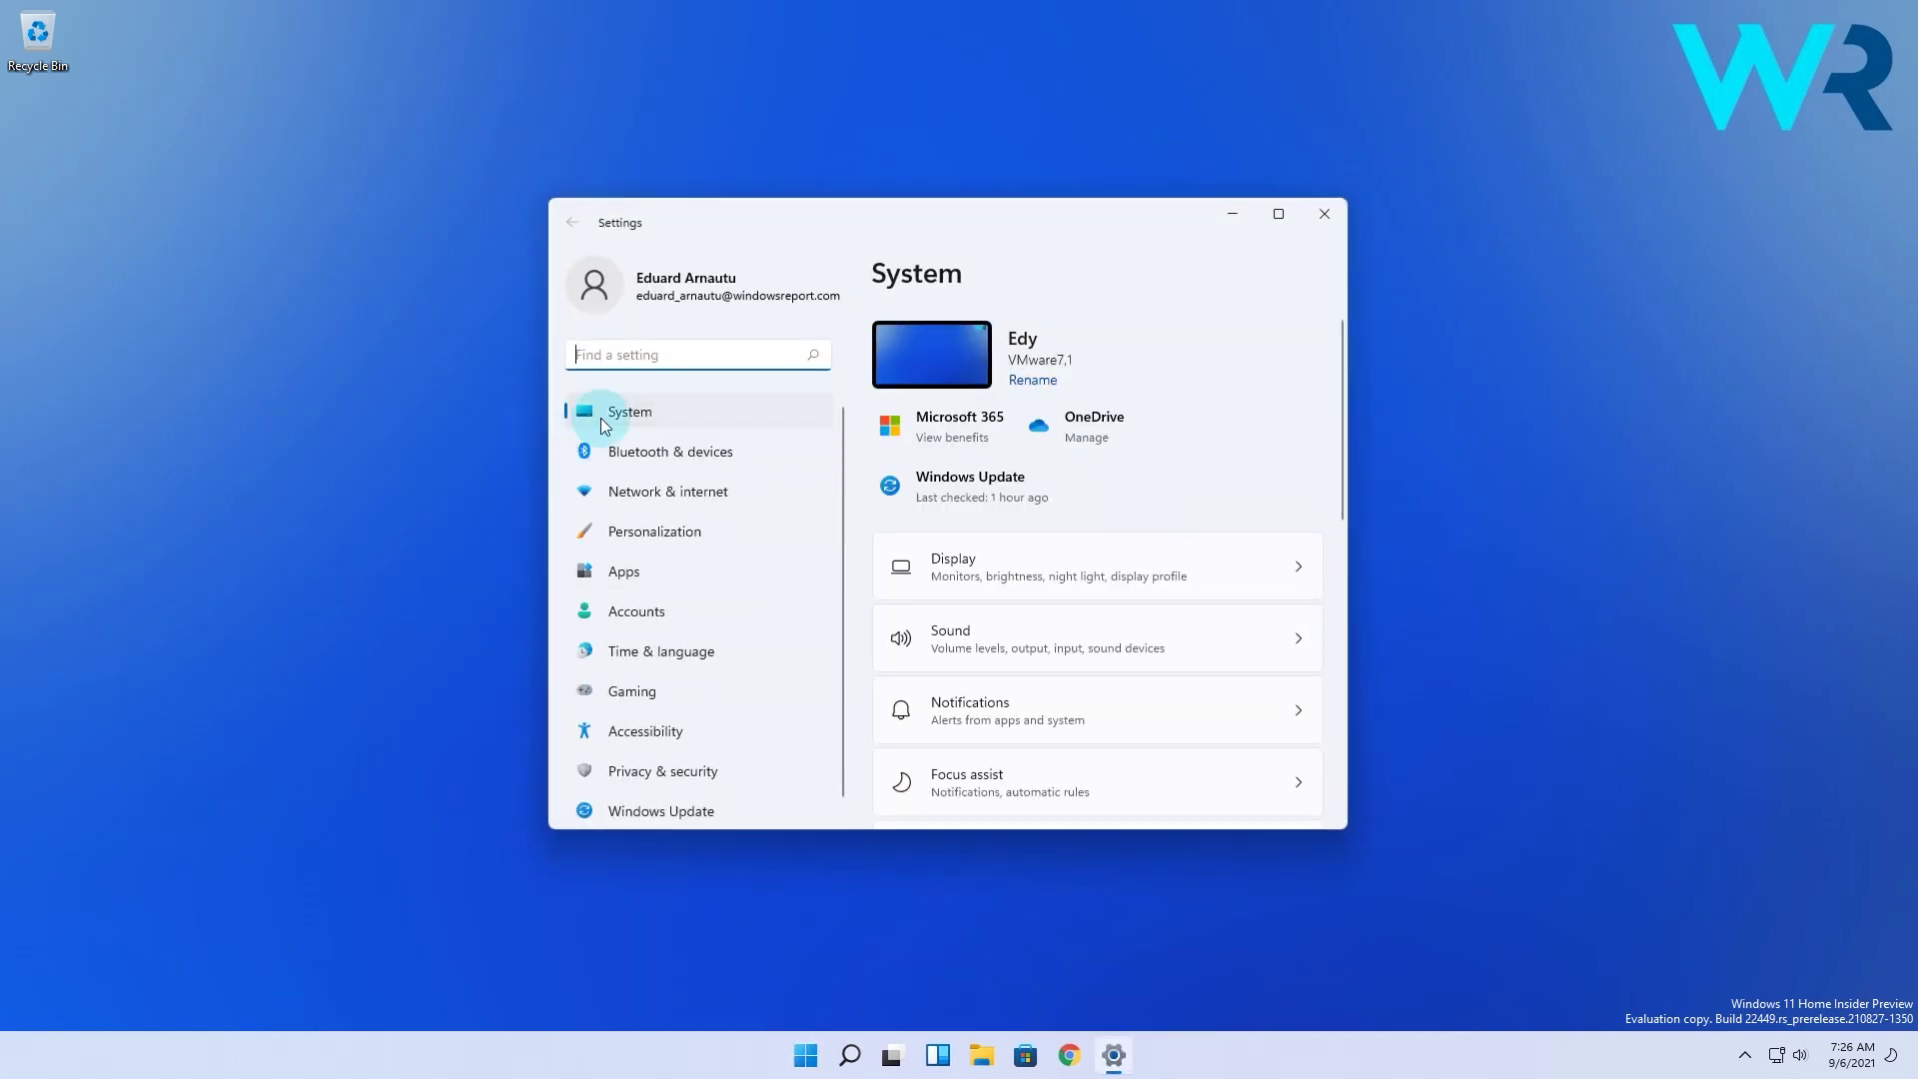
click(627, 423)
scroll(1224, 647, down, 4)
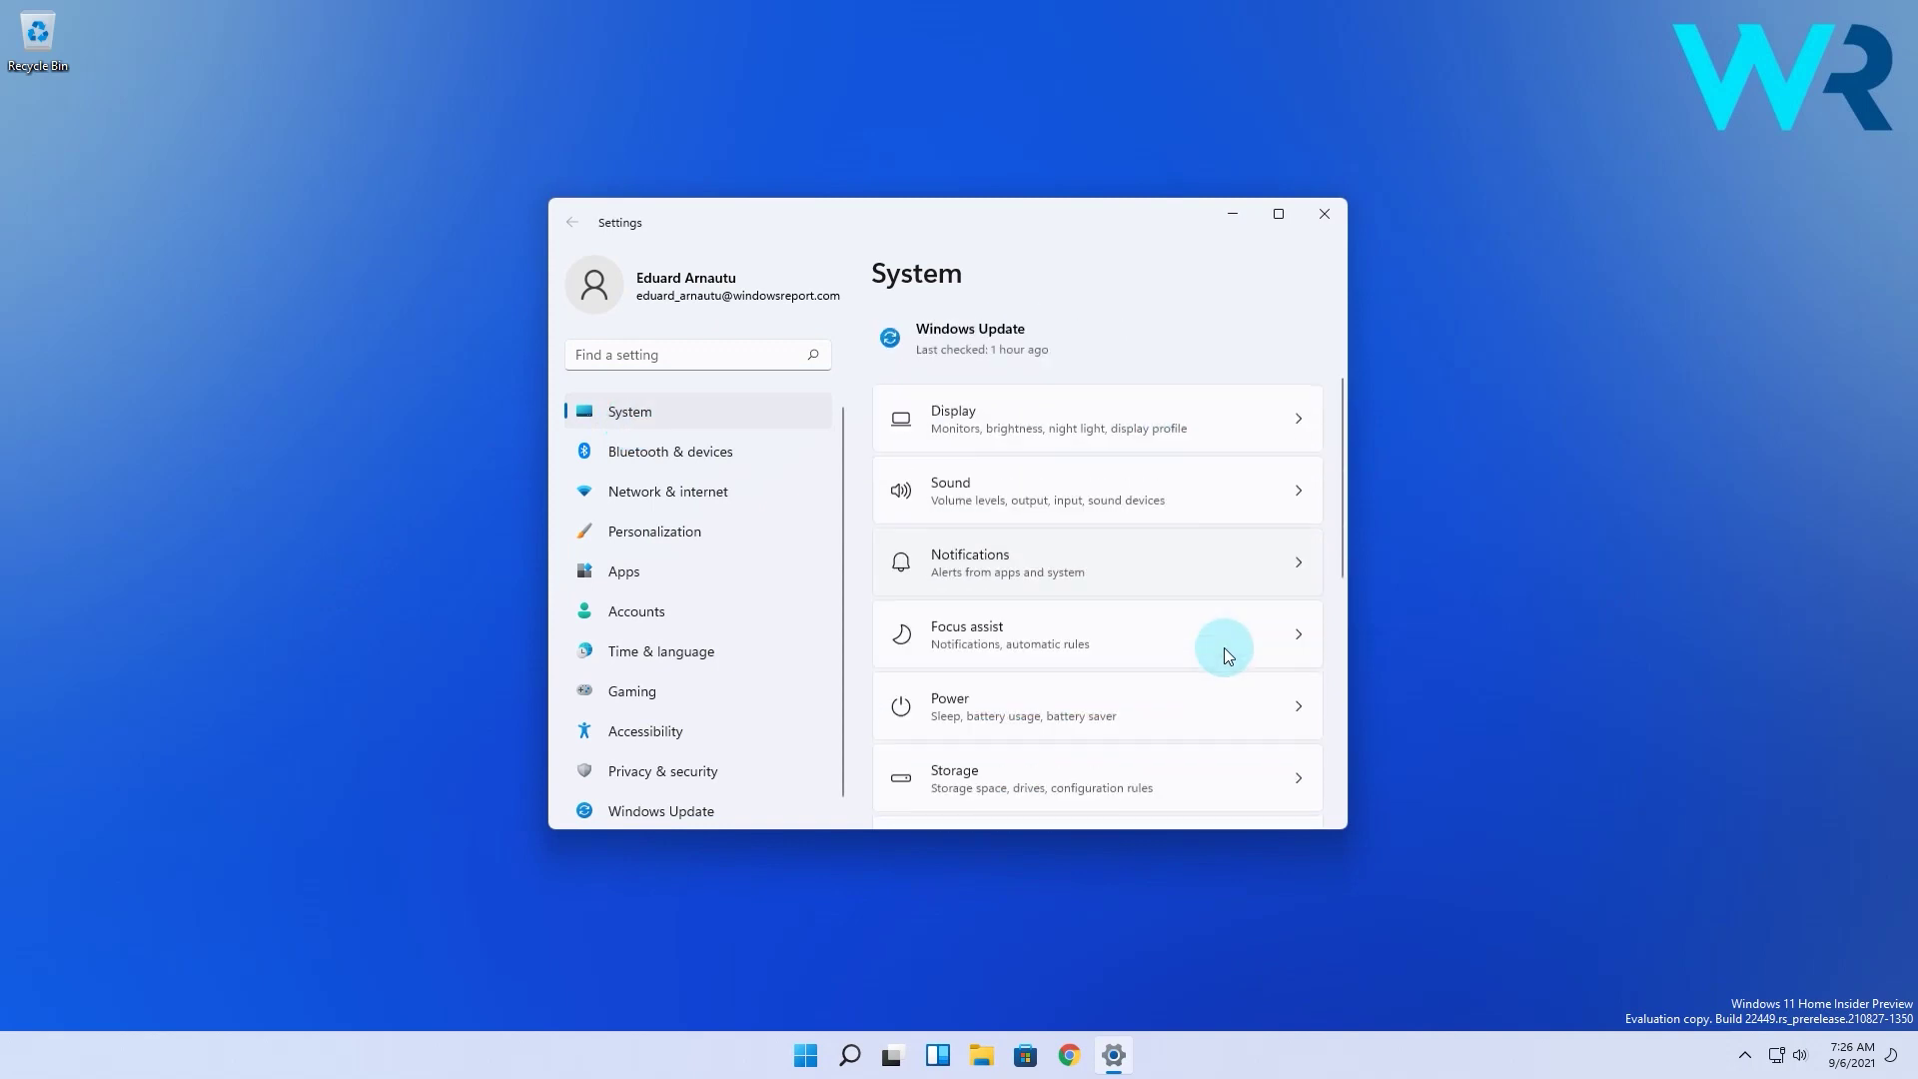
scroll(1227, 647, down, 3)
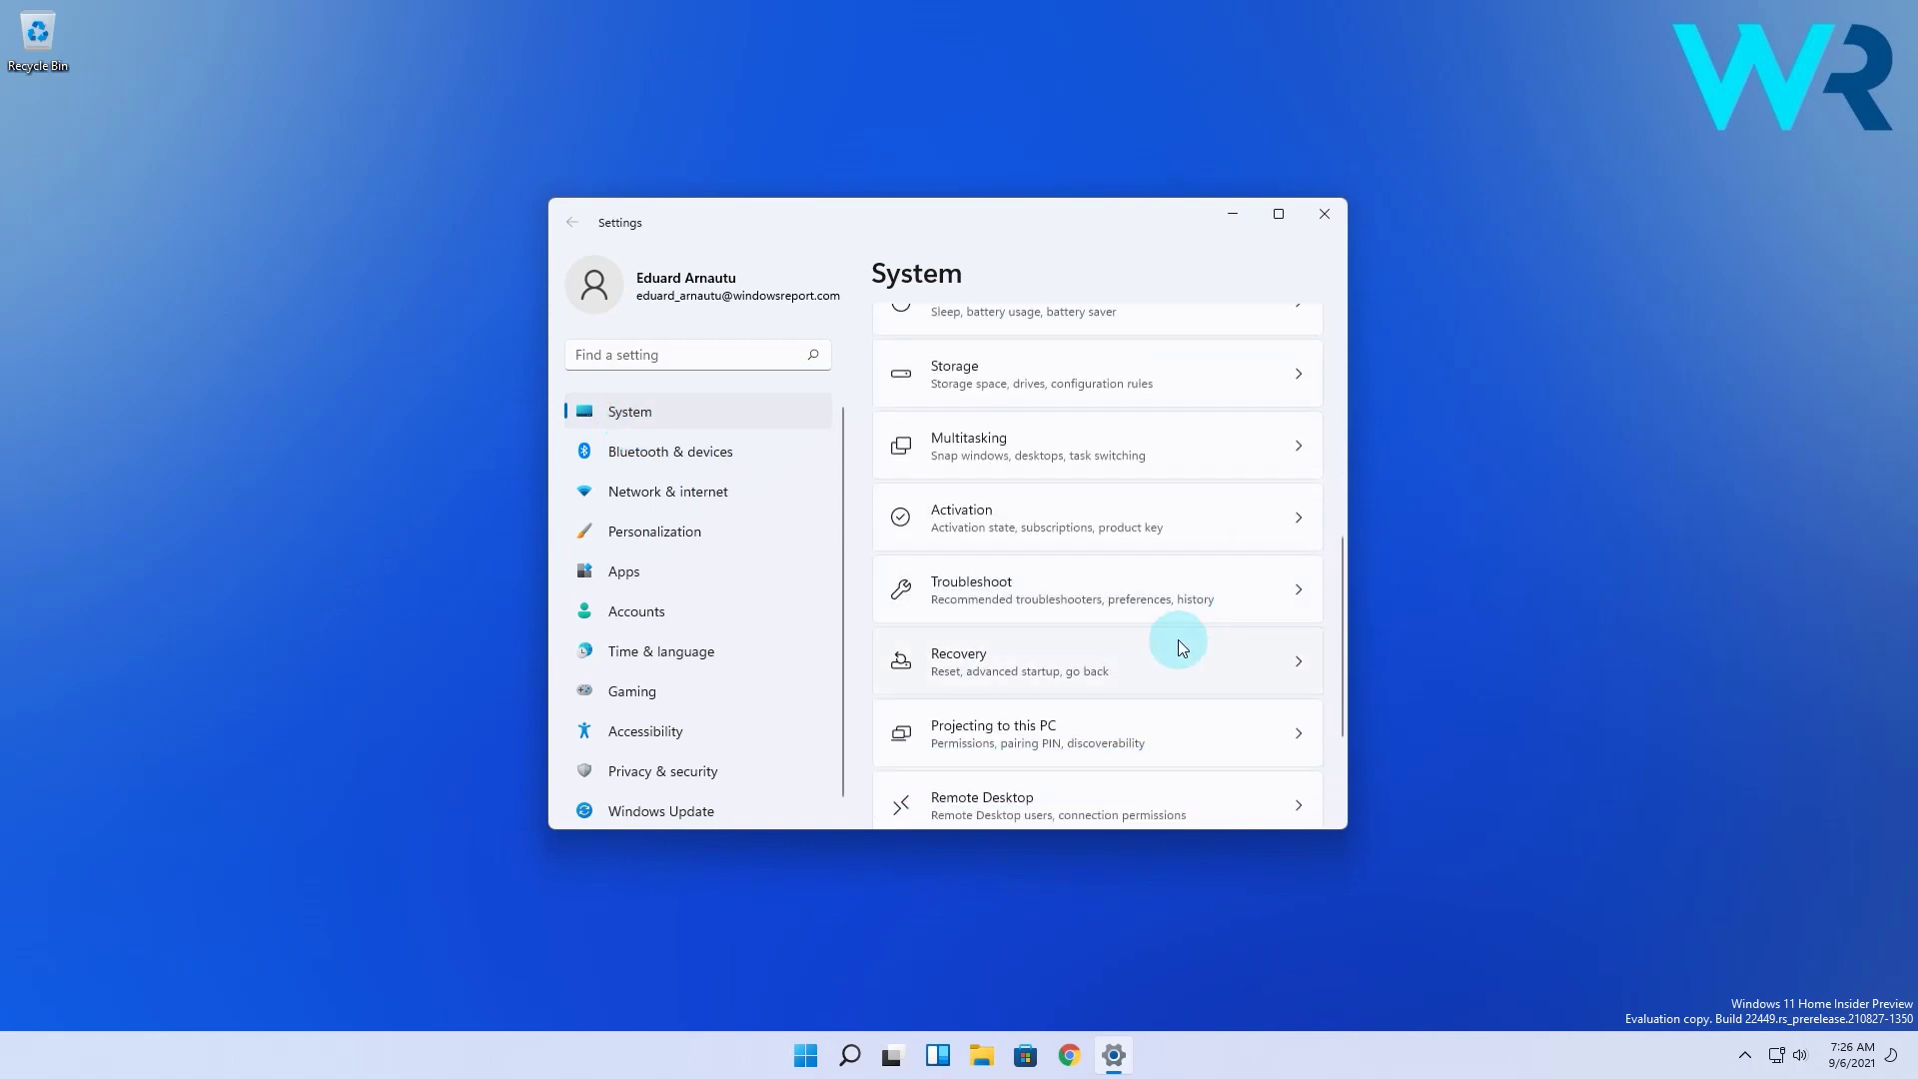
click(1298, 593)
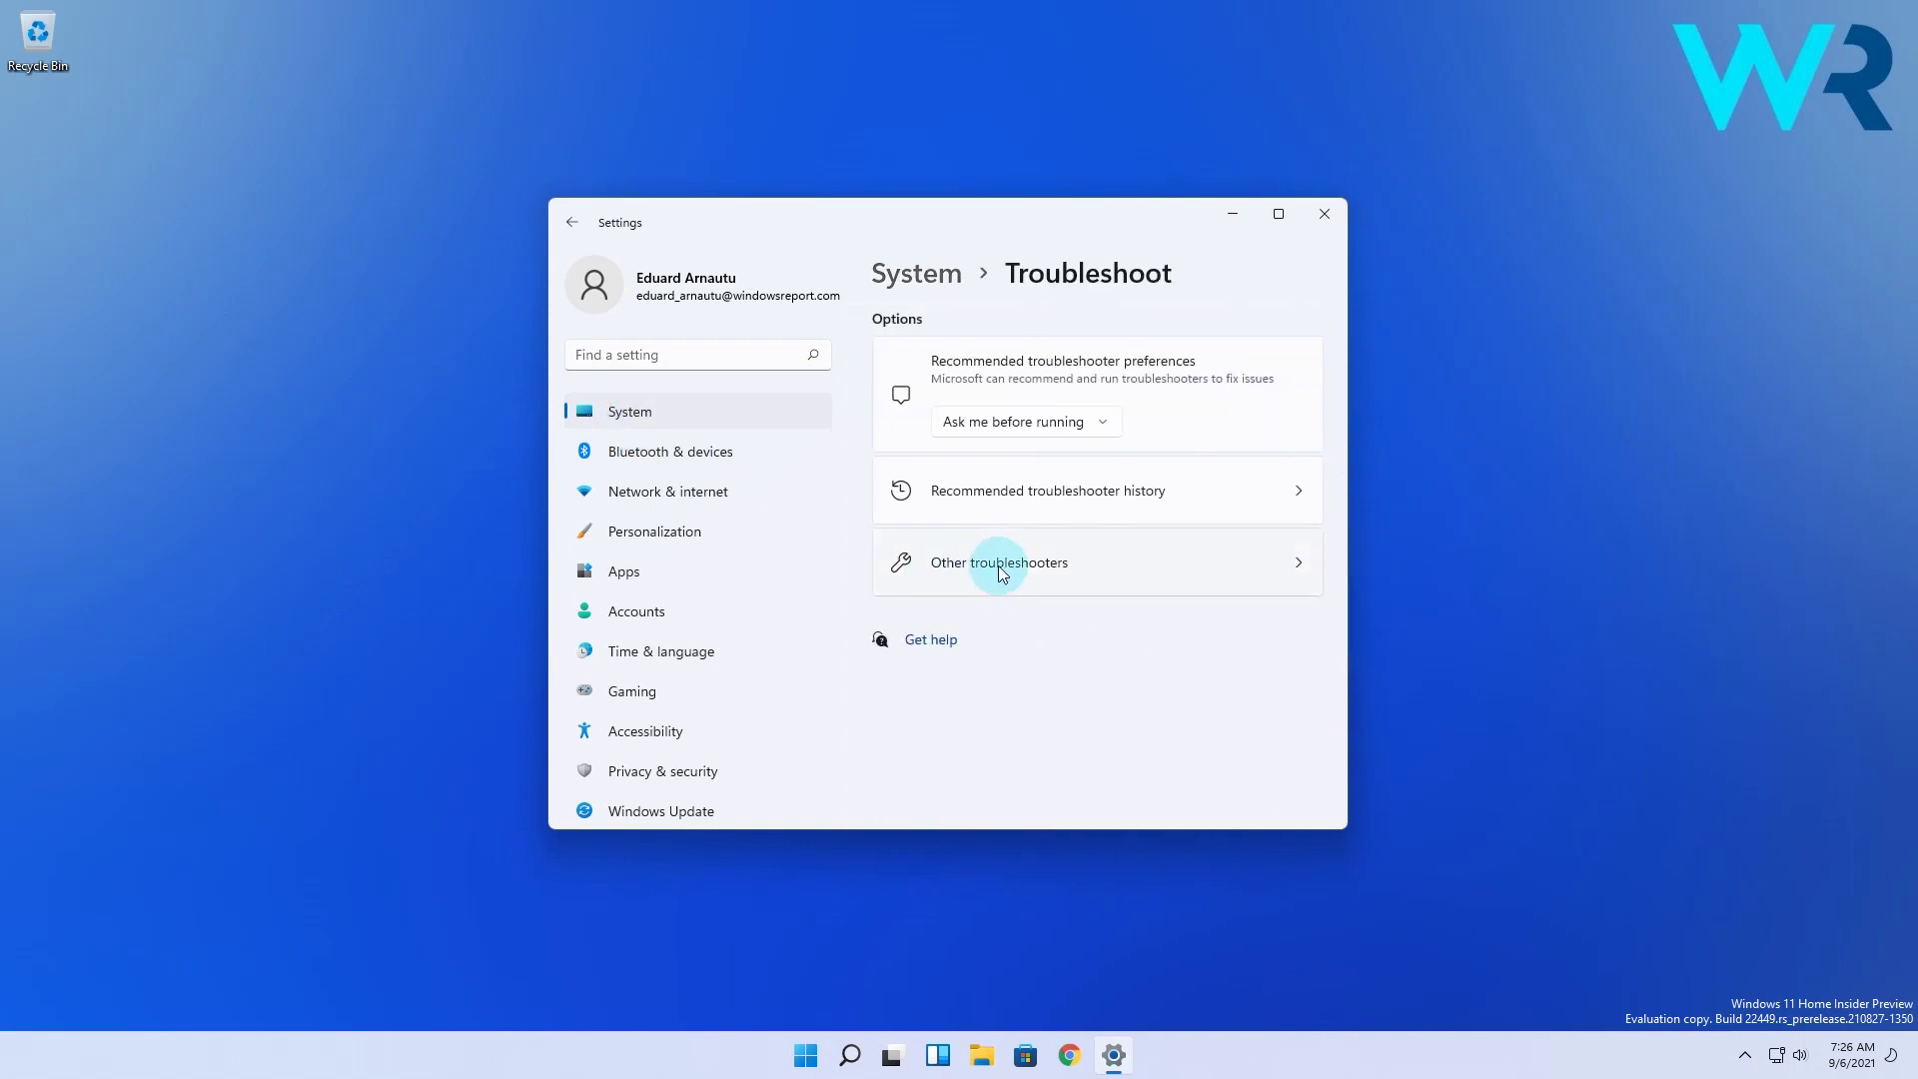
click(1303, 562)
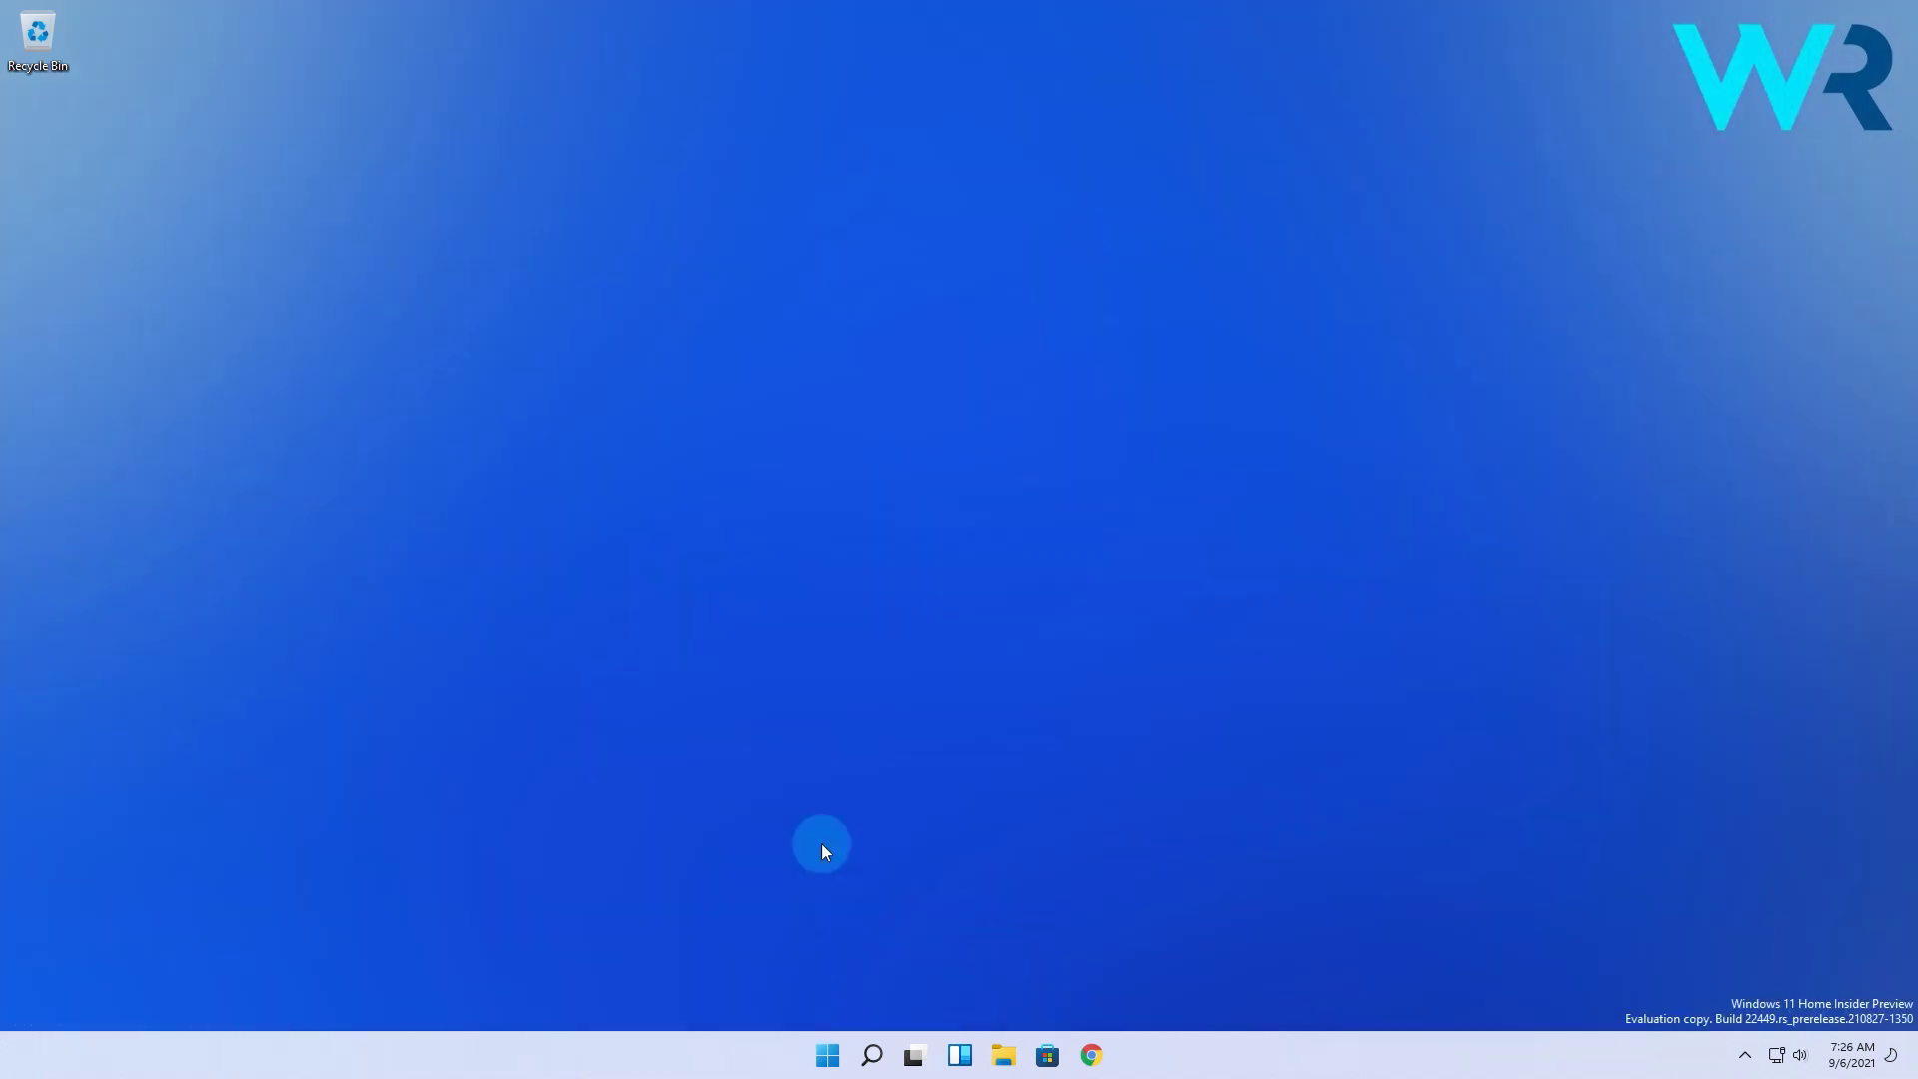
Run sfc /scannow in an administrator PowerShell window
right_click(827, 1055)
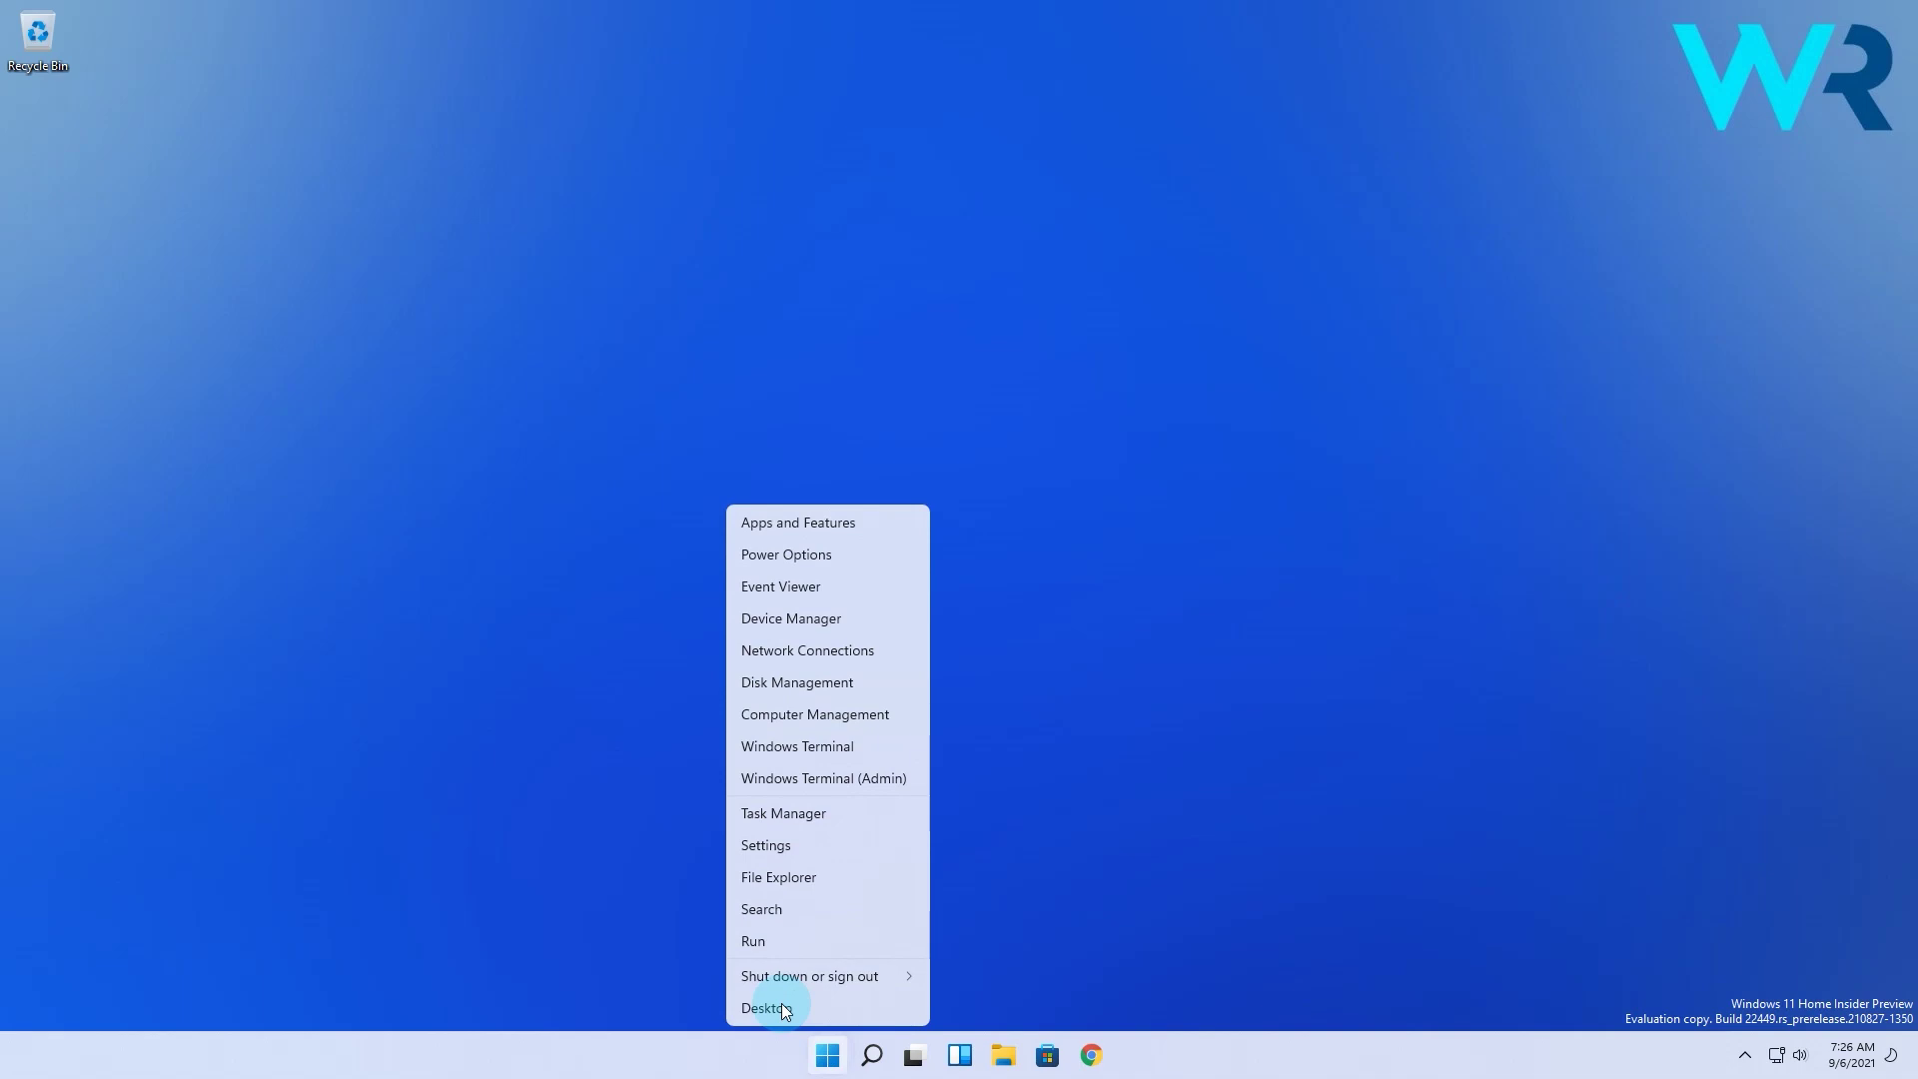
click(867, 777)
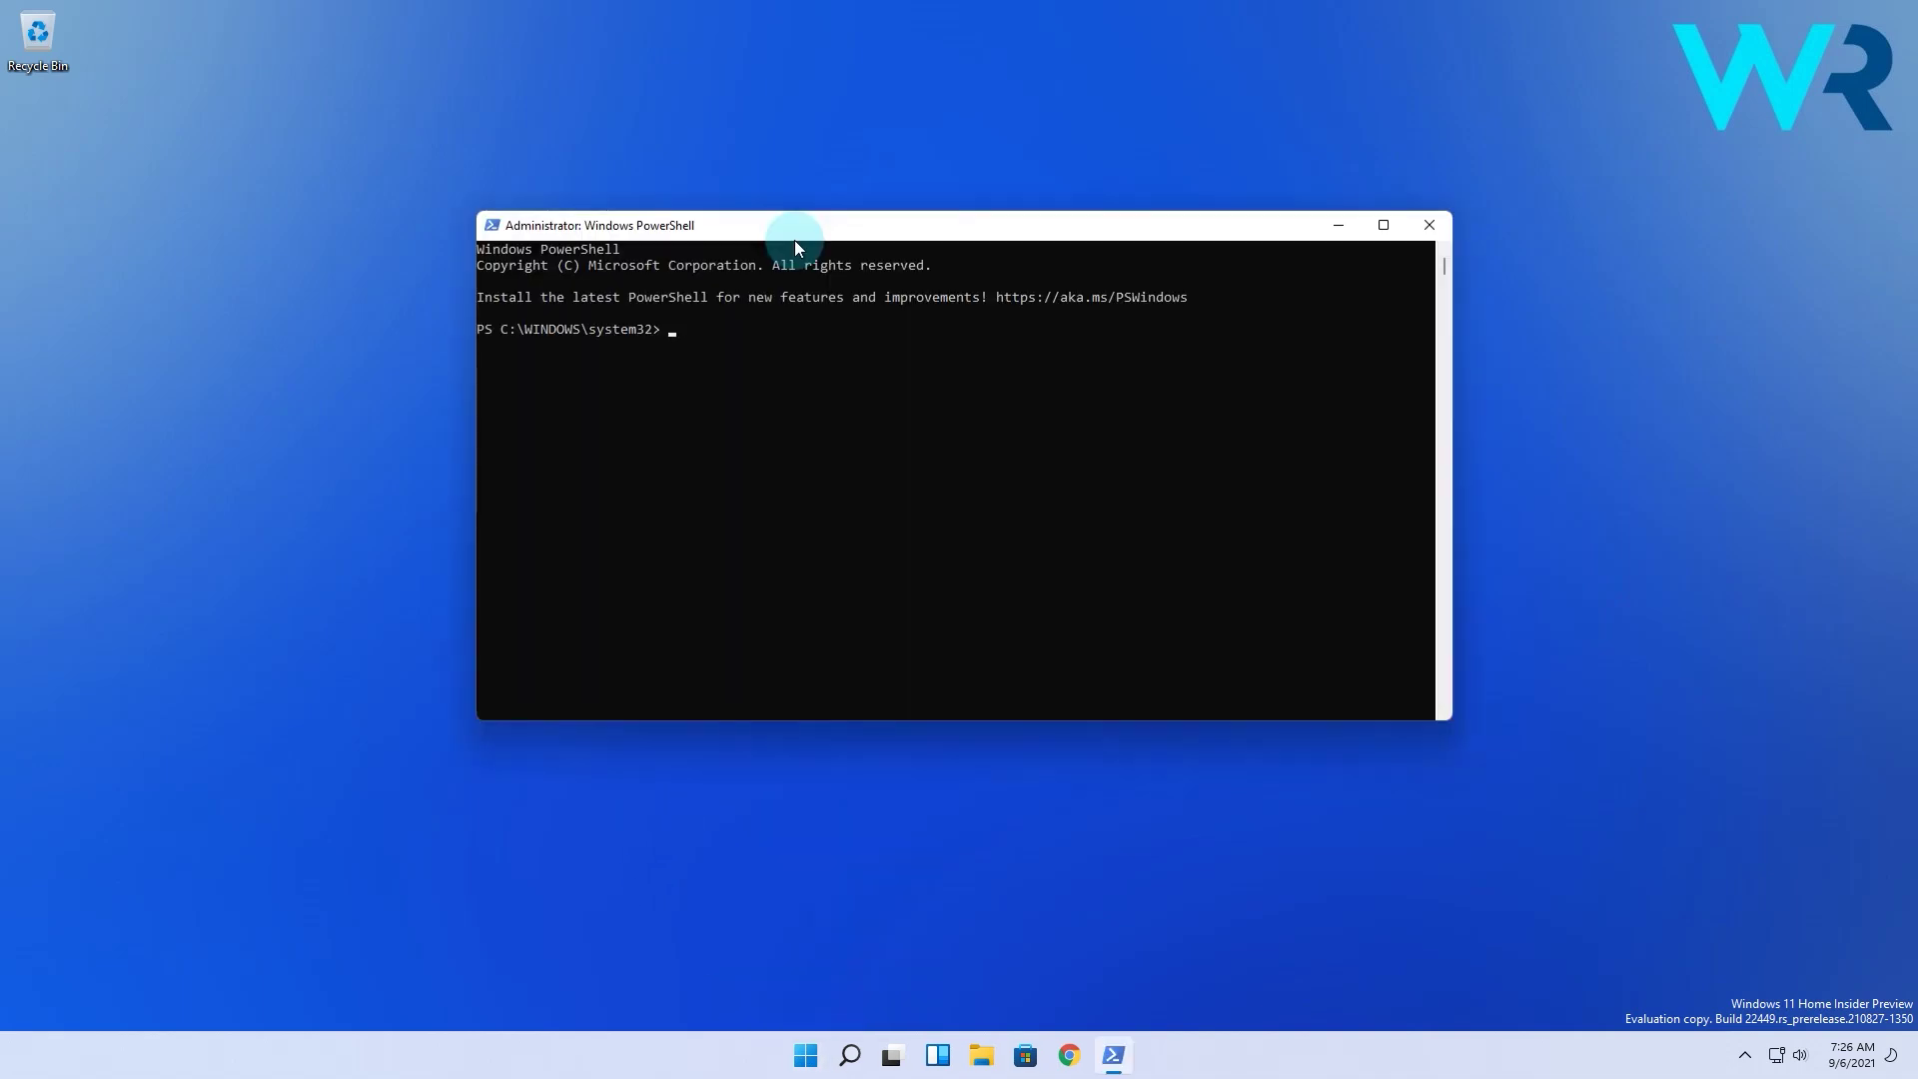
text(sfc /scanno)
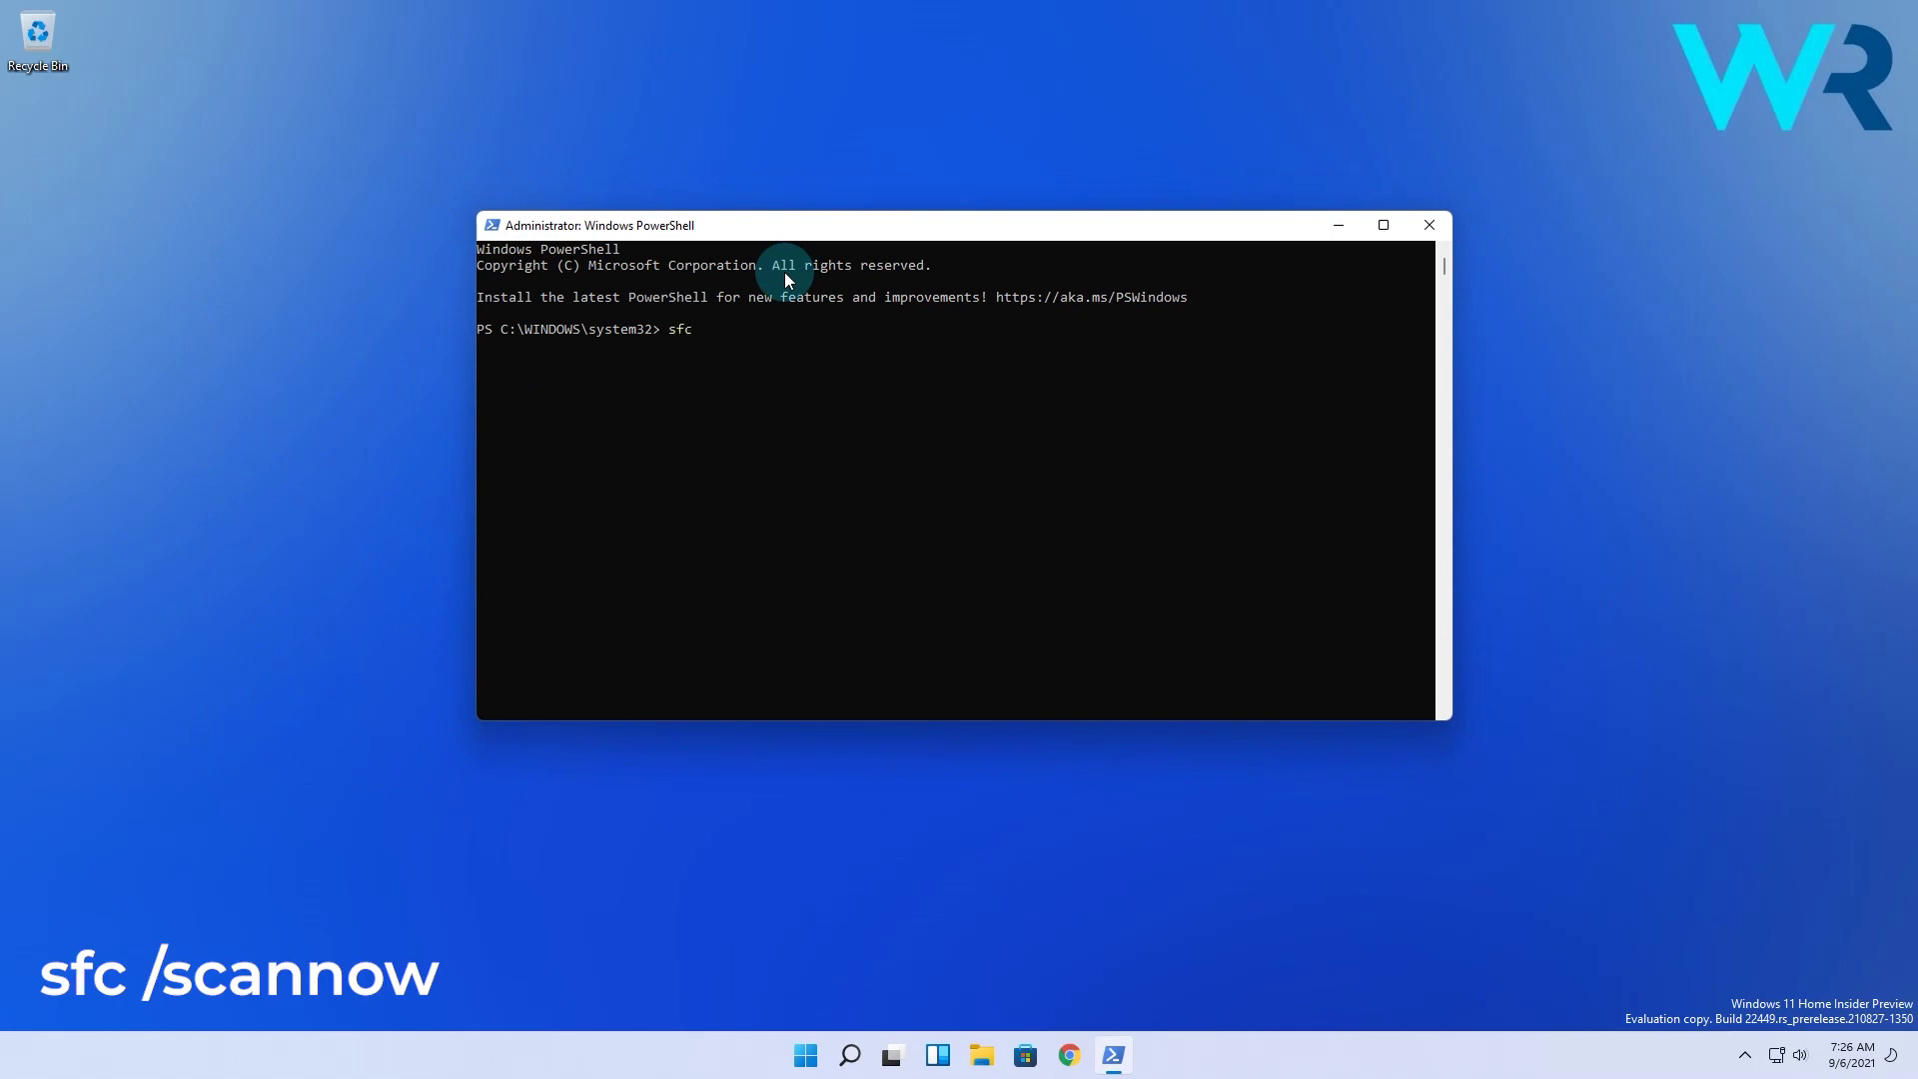
text(w)
key(Return)
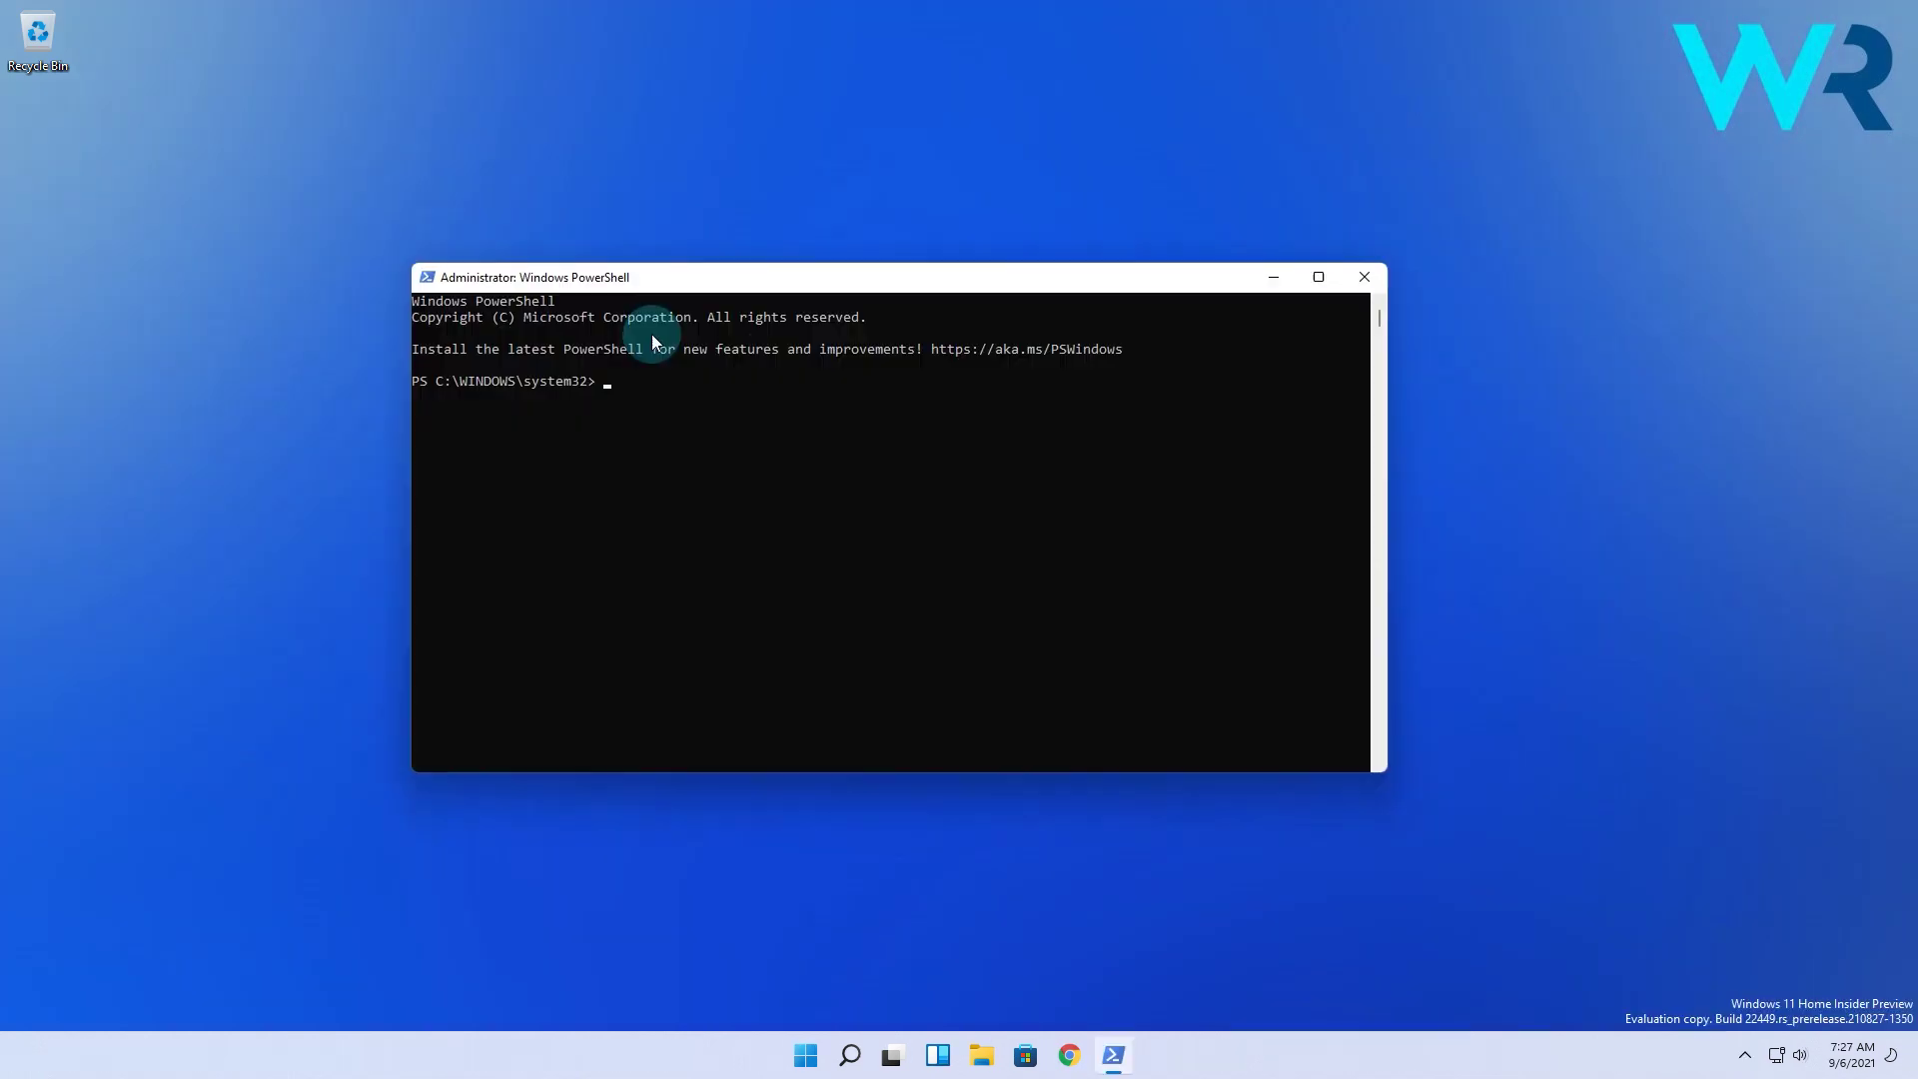
Run DISM /Online /Cleanup-Image with /CheckHealth, /ScanHealth and /RestoreHealth
text(DISM /O)
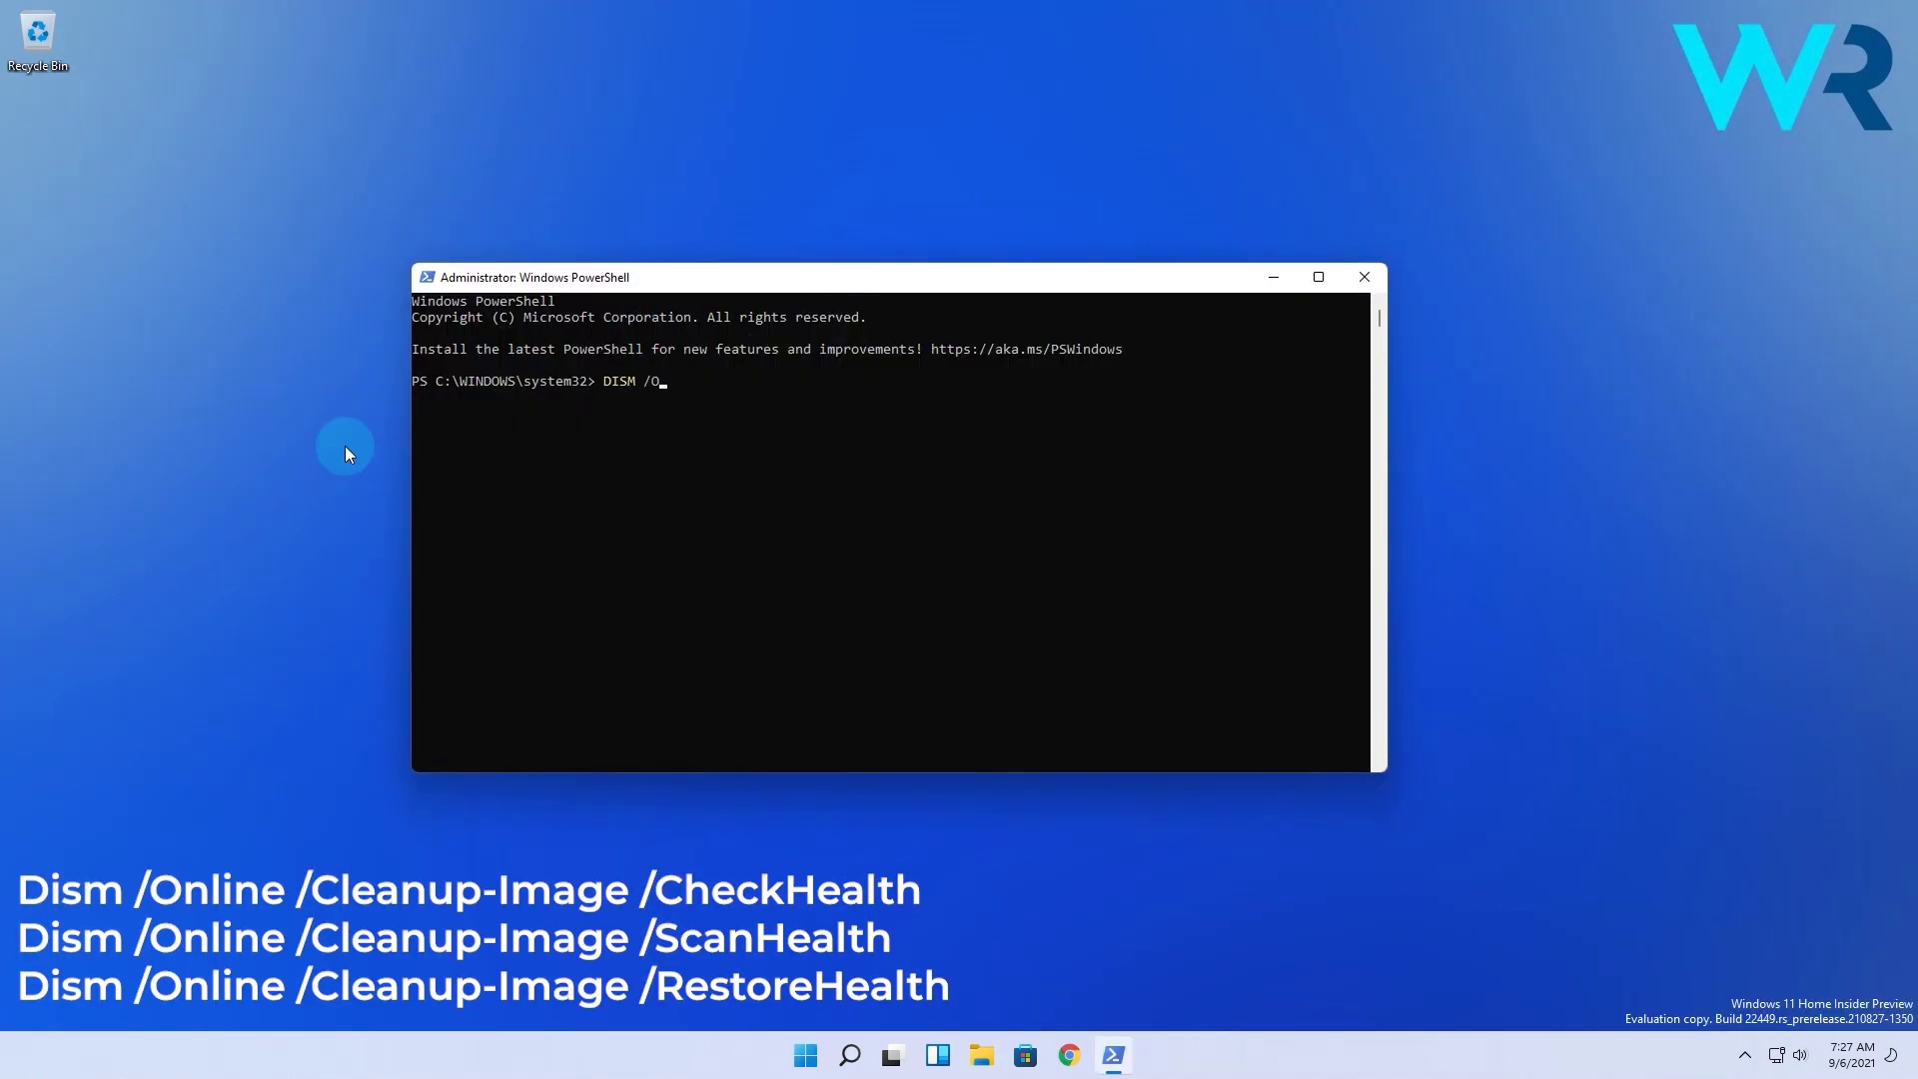
text(nline /Cleanup-Image /CheckHealth)
key(Return)
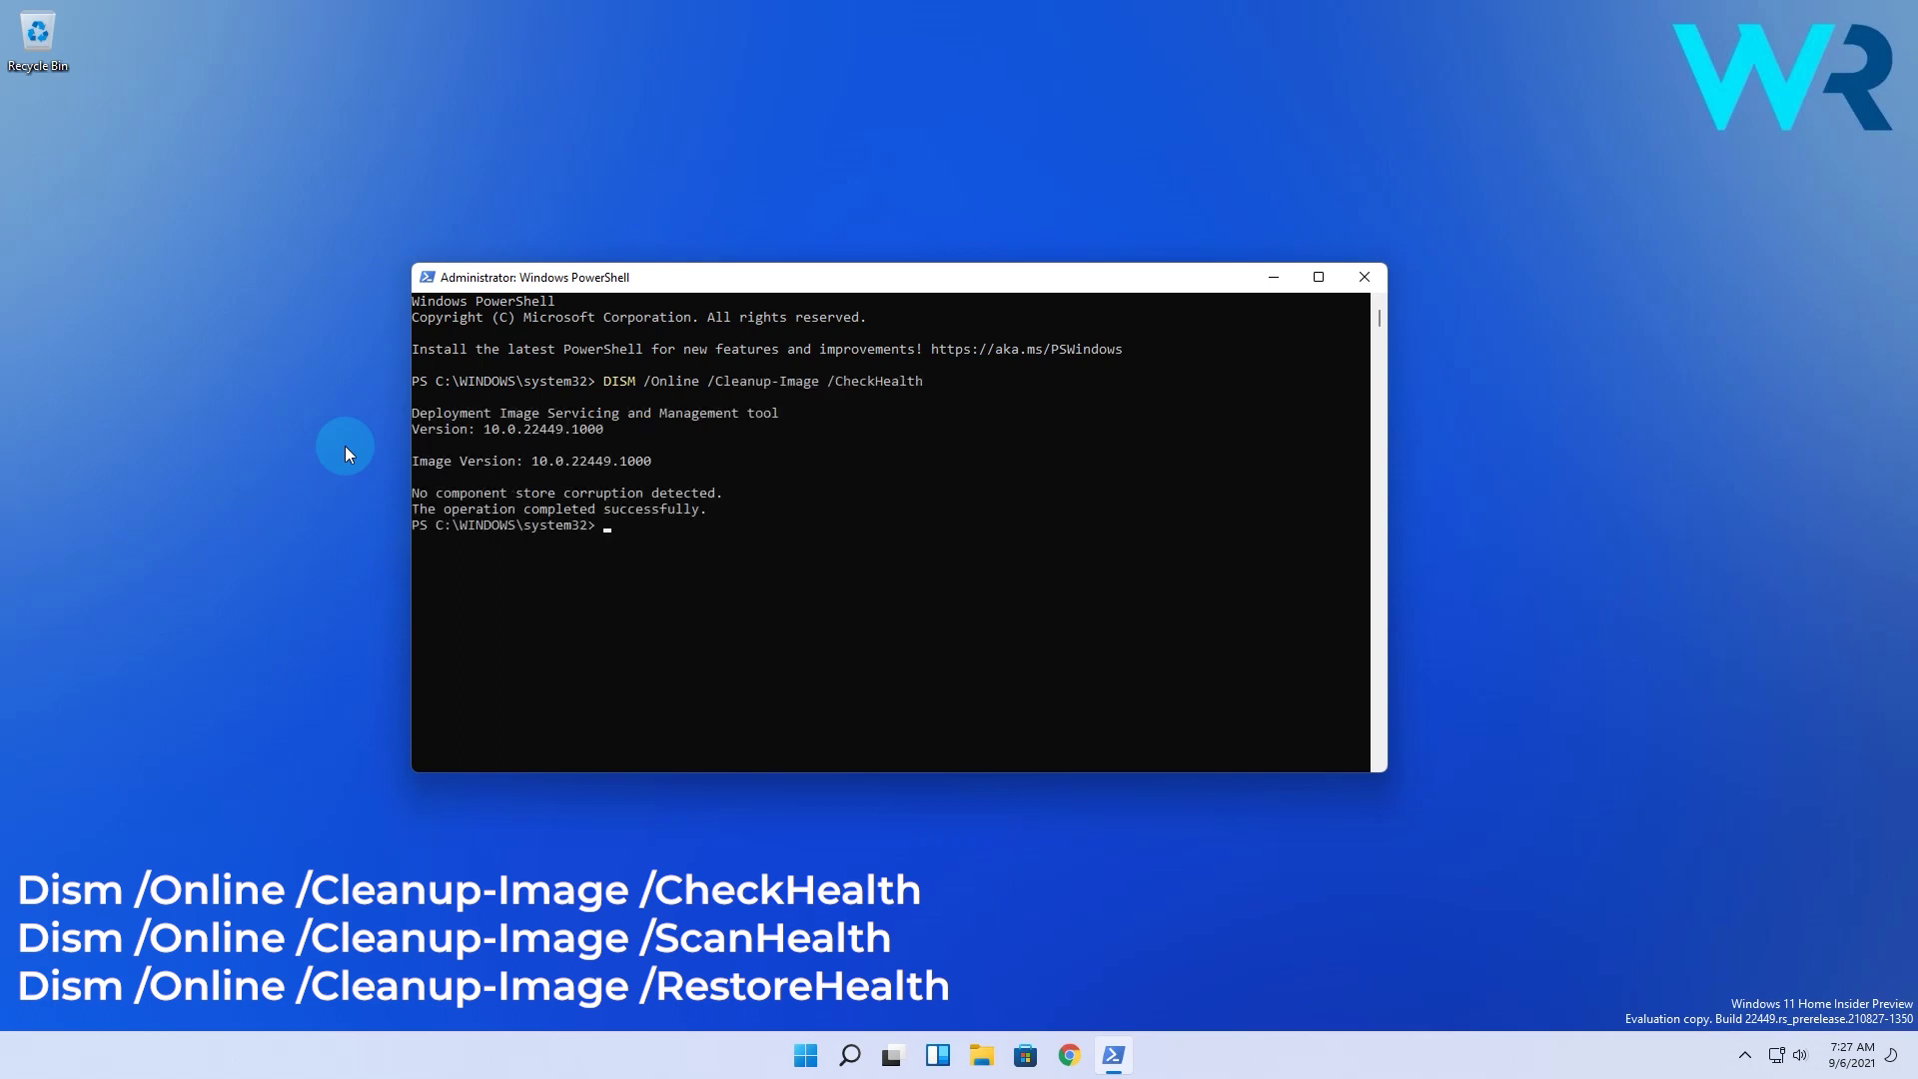
text(DISM /Online /Cleanup-Image /ScanHealth)
key(Return)
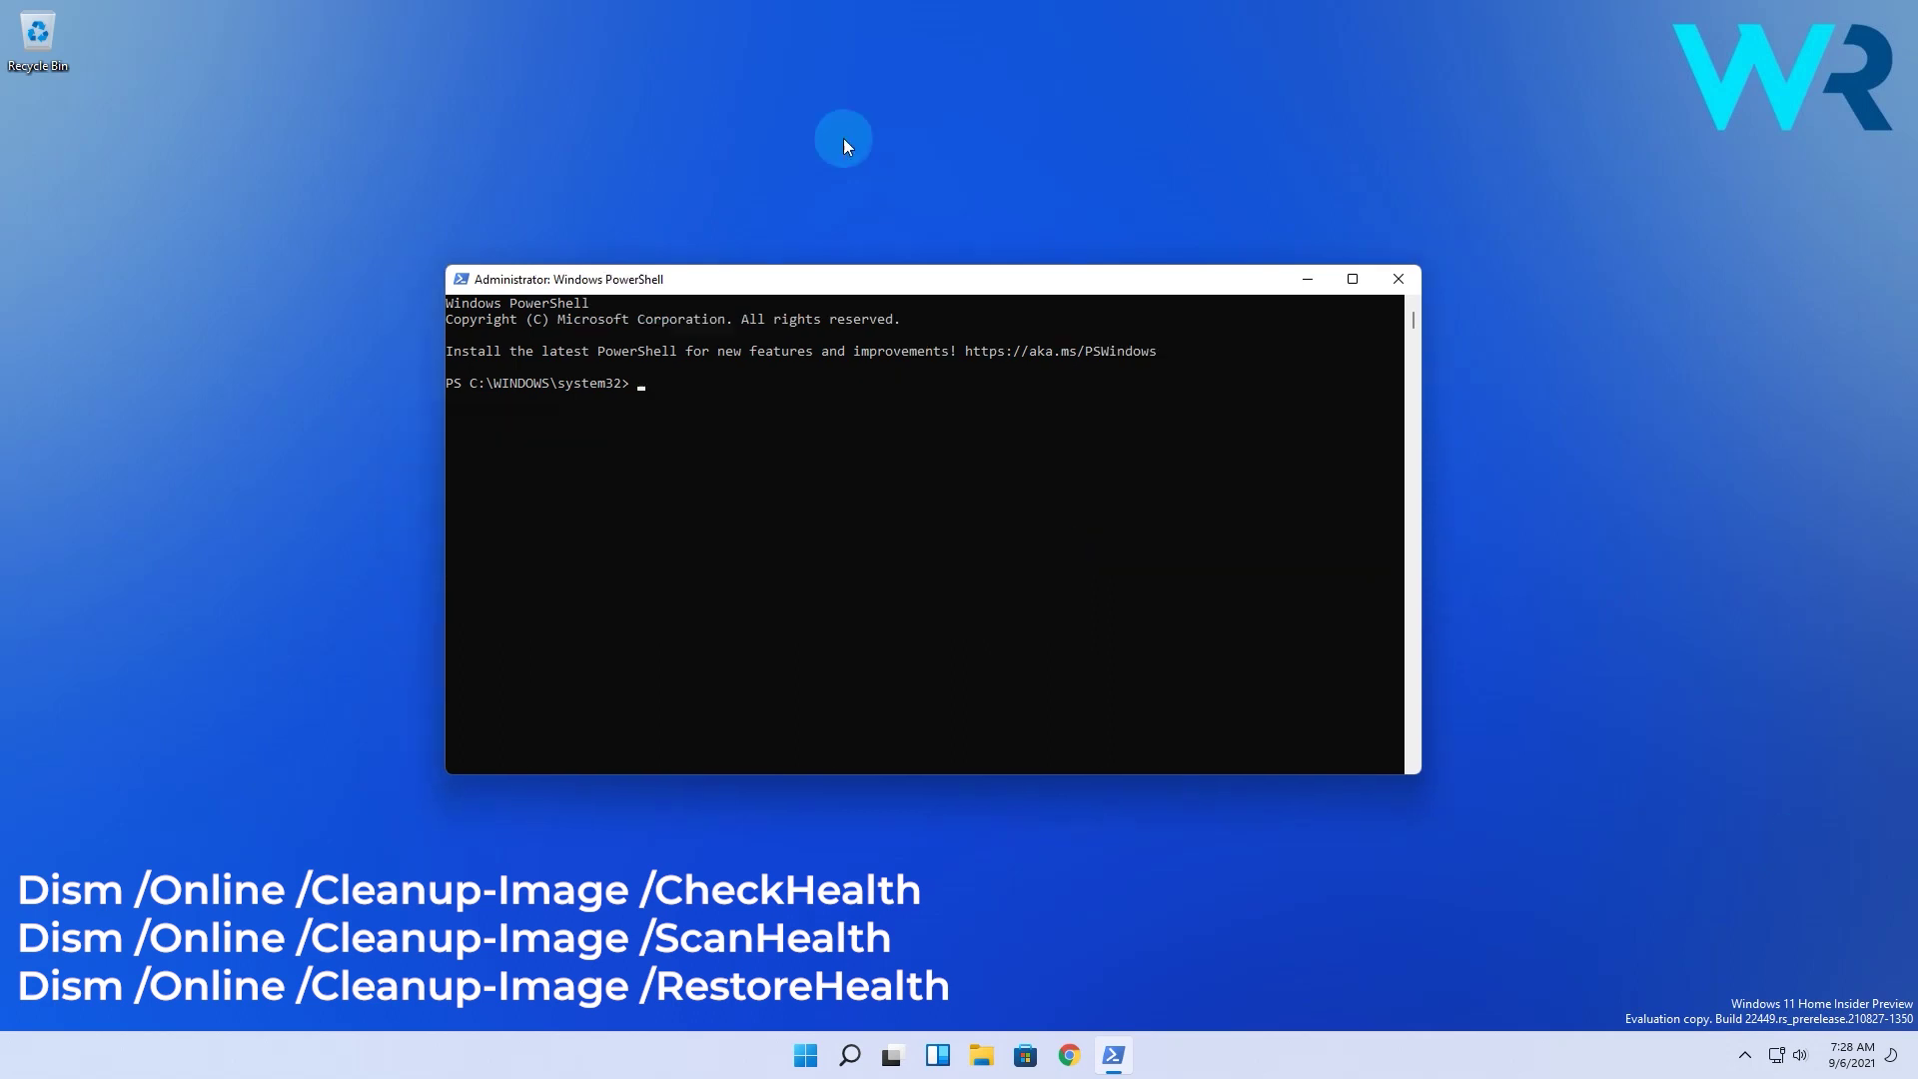
text(DISM /Online /Cleanup-Image /RestoreHealth)
key(Return)
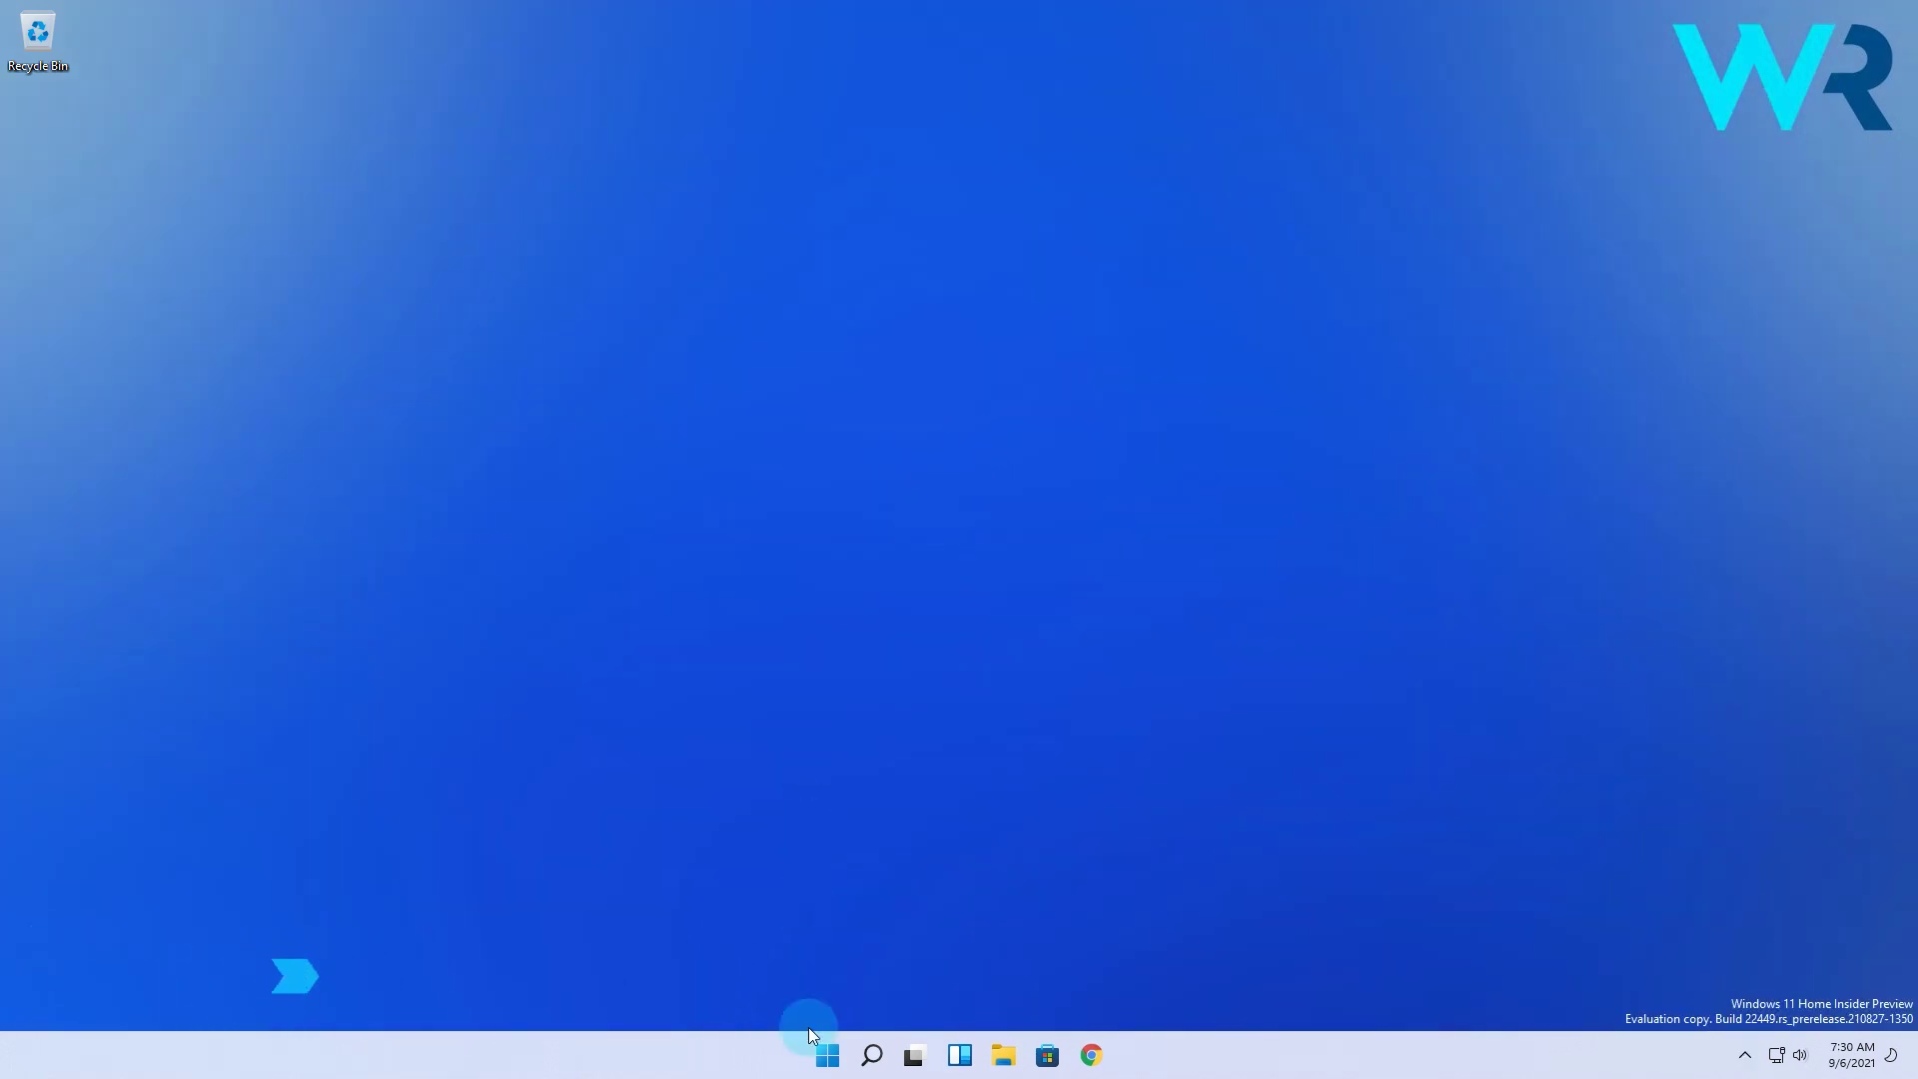
Launch appwiz.cpl from Run, view installed updates, and select KB5005544
click(811, 1057)
text(run)
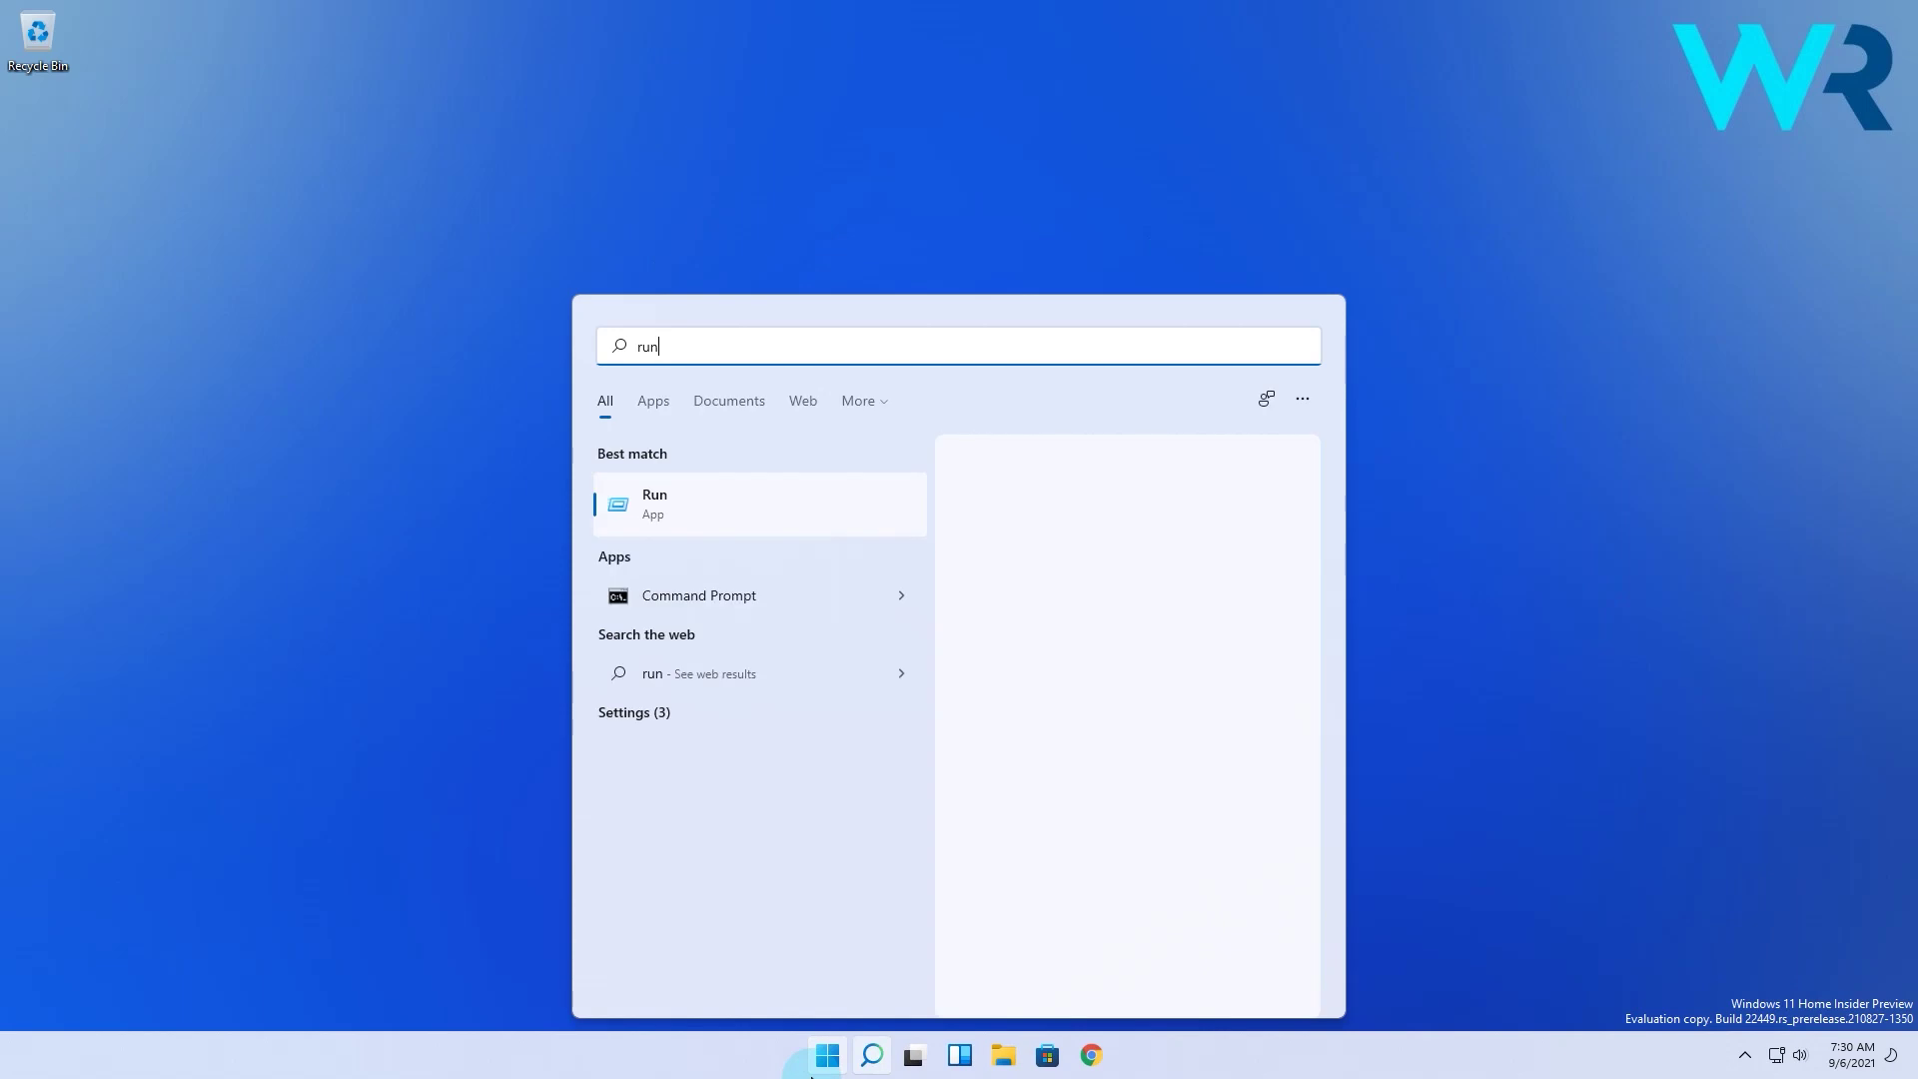
click(667, 499)
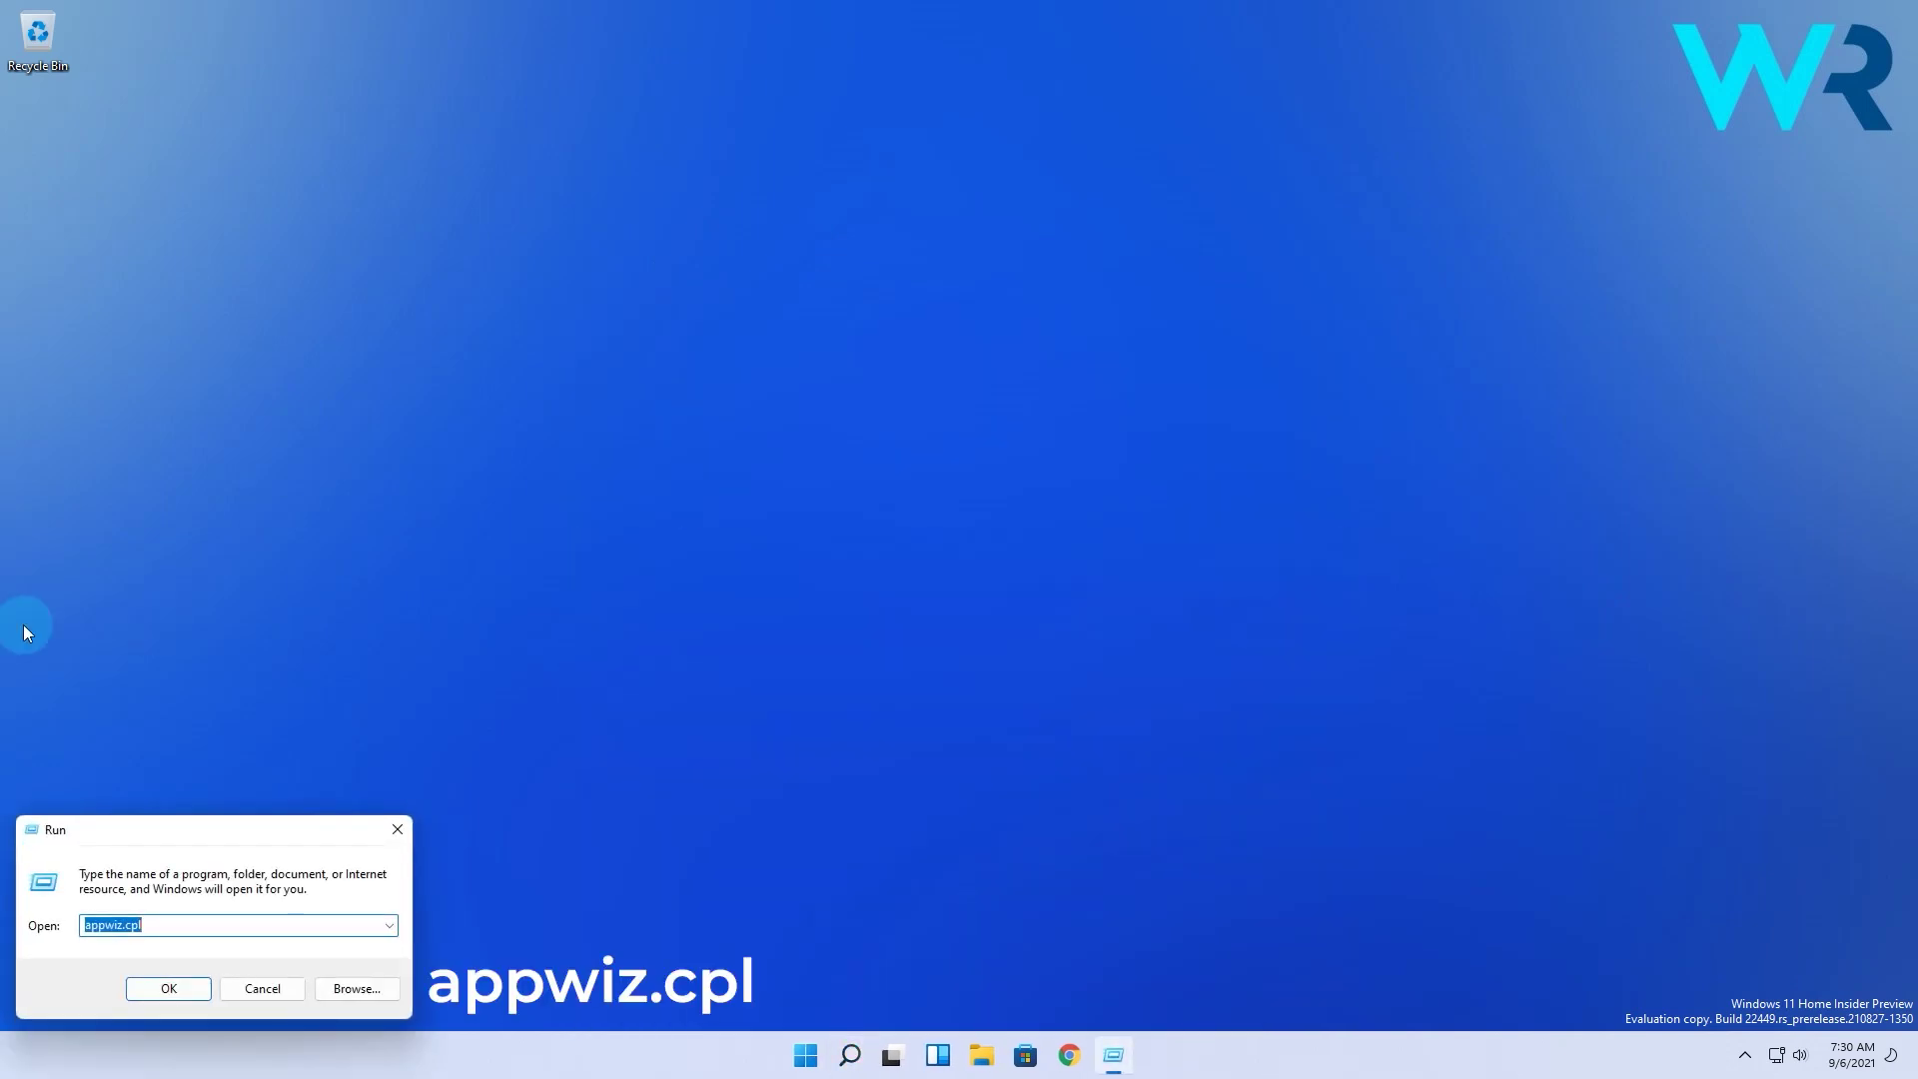
text(appwiz.cpl)
click(152, 986)
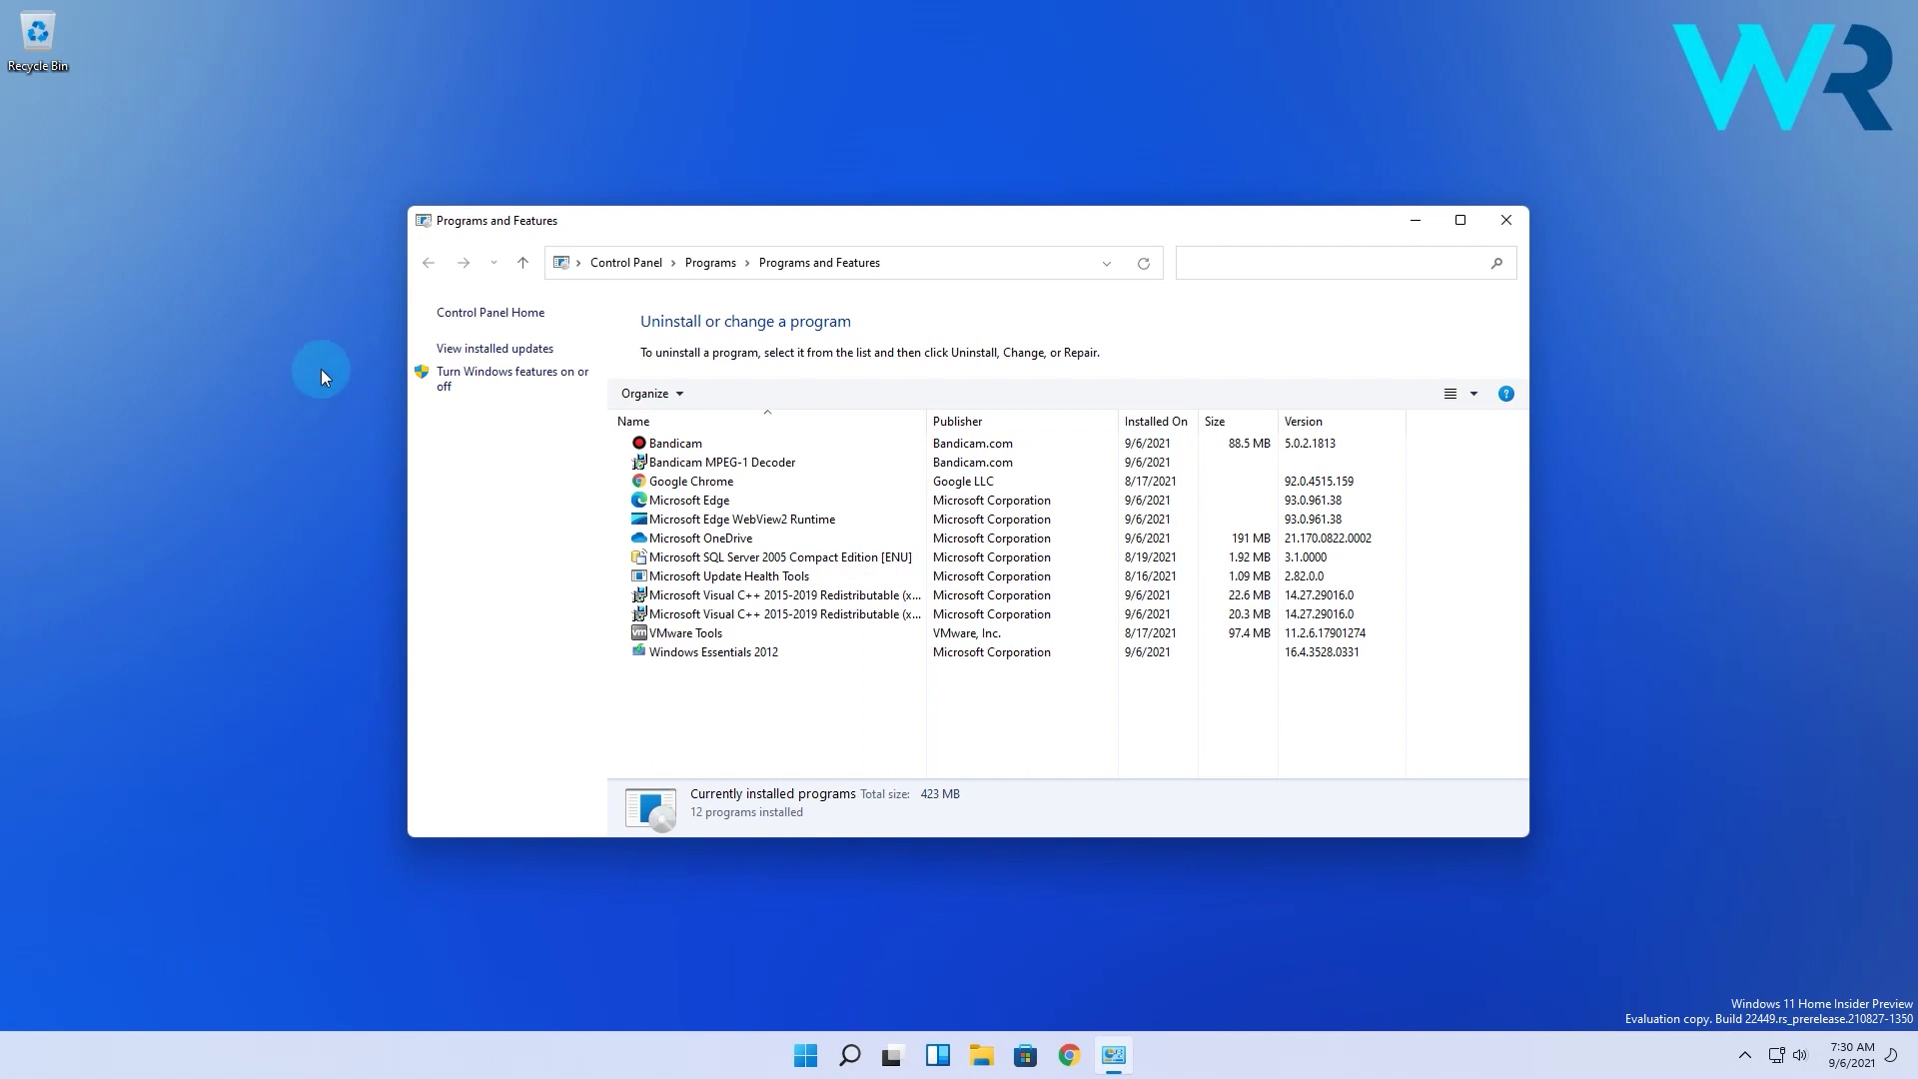
click(533, 355)
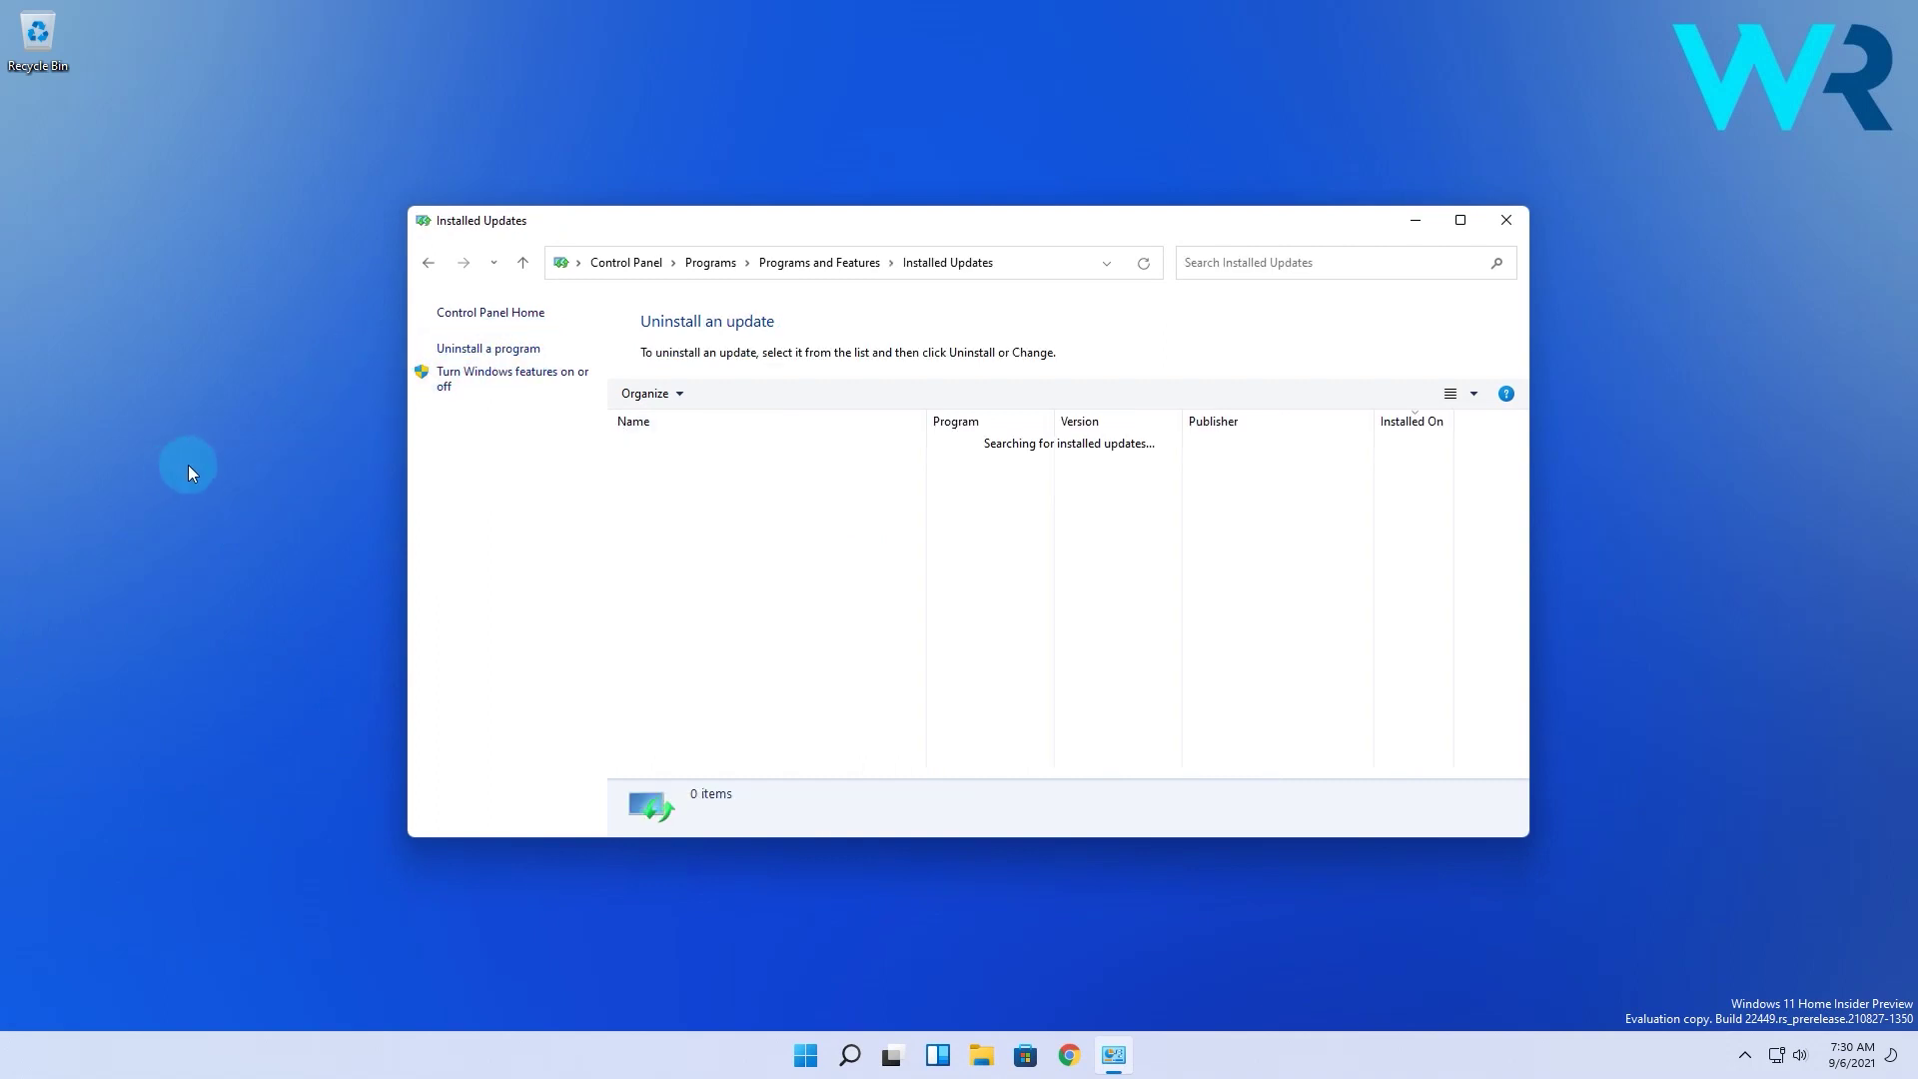
click(836, 463)
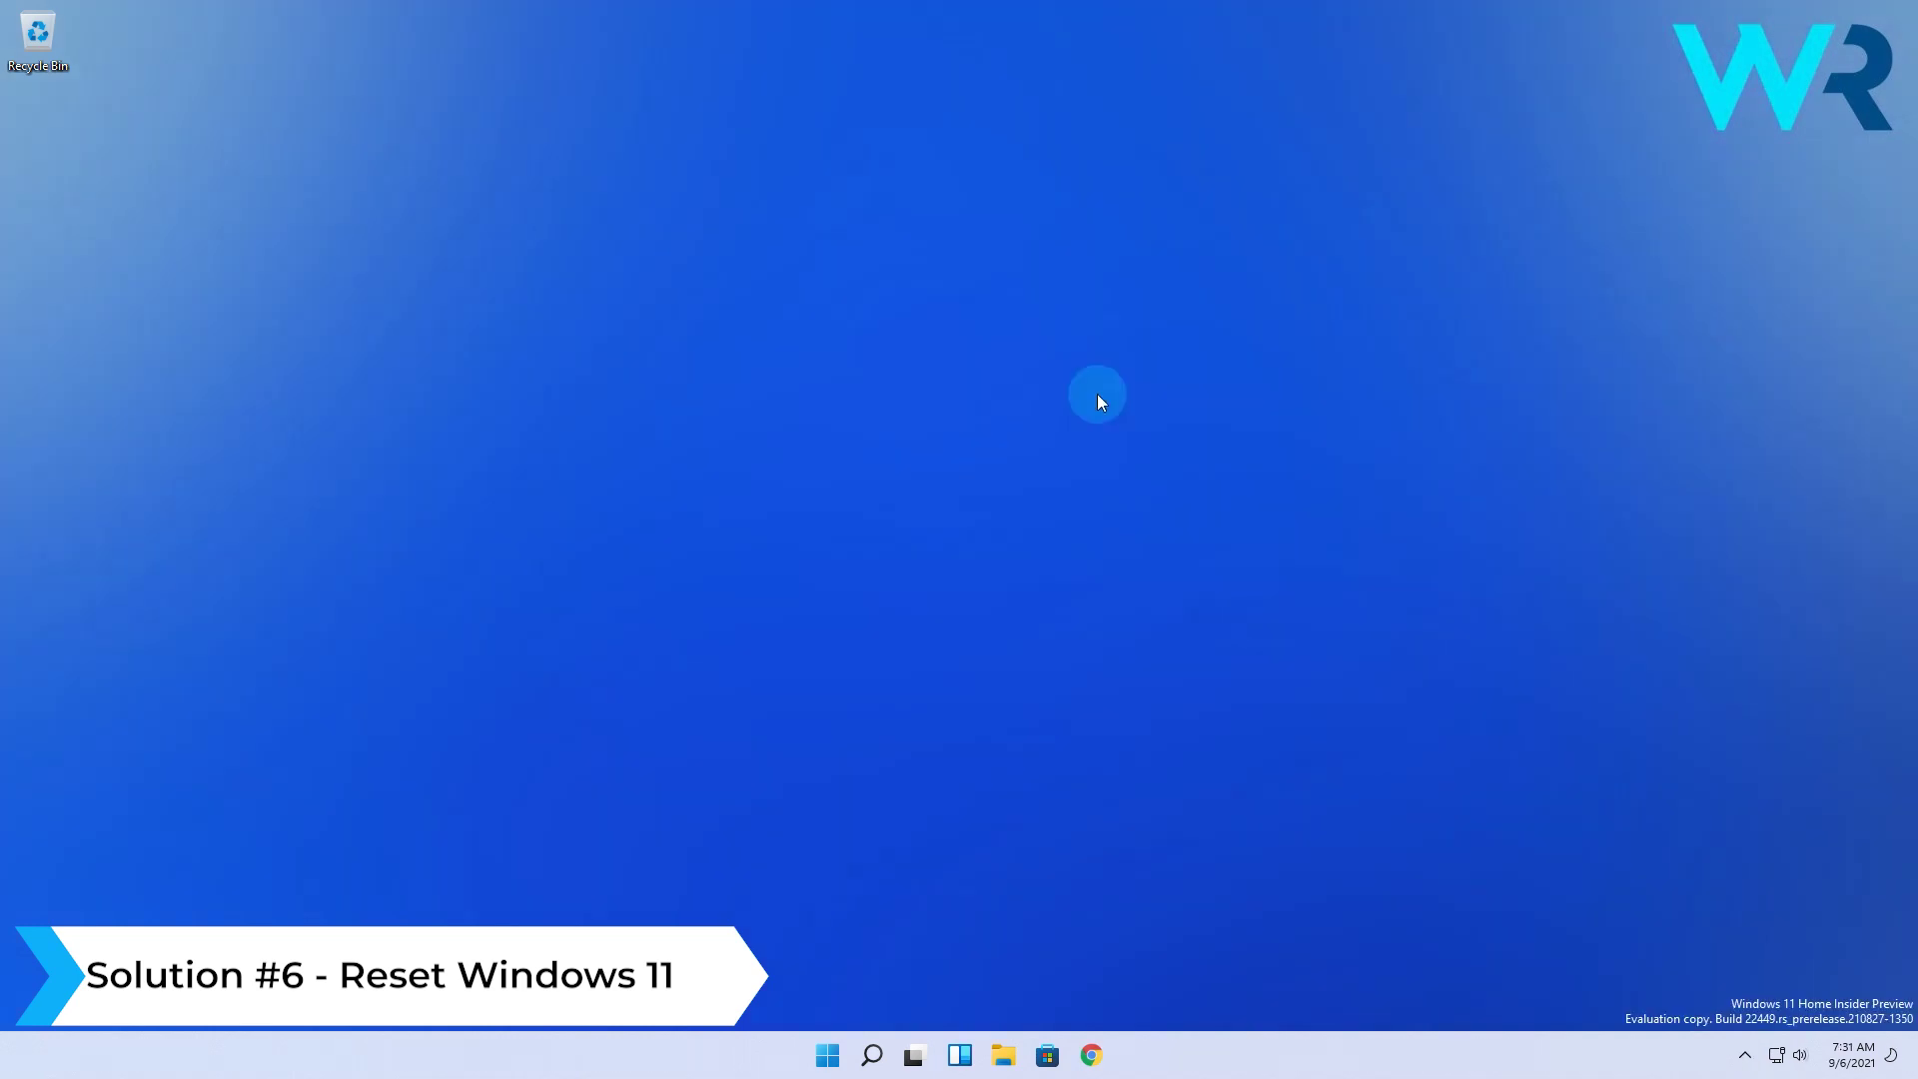
Open Settings and go to the System > Recovery page
click(827, 1054)
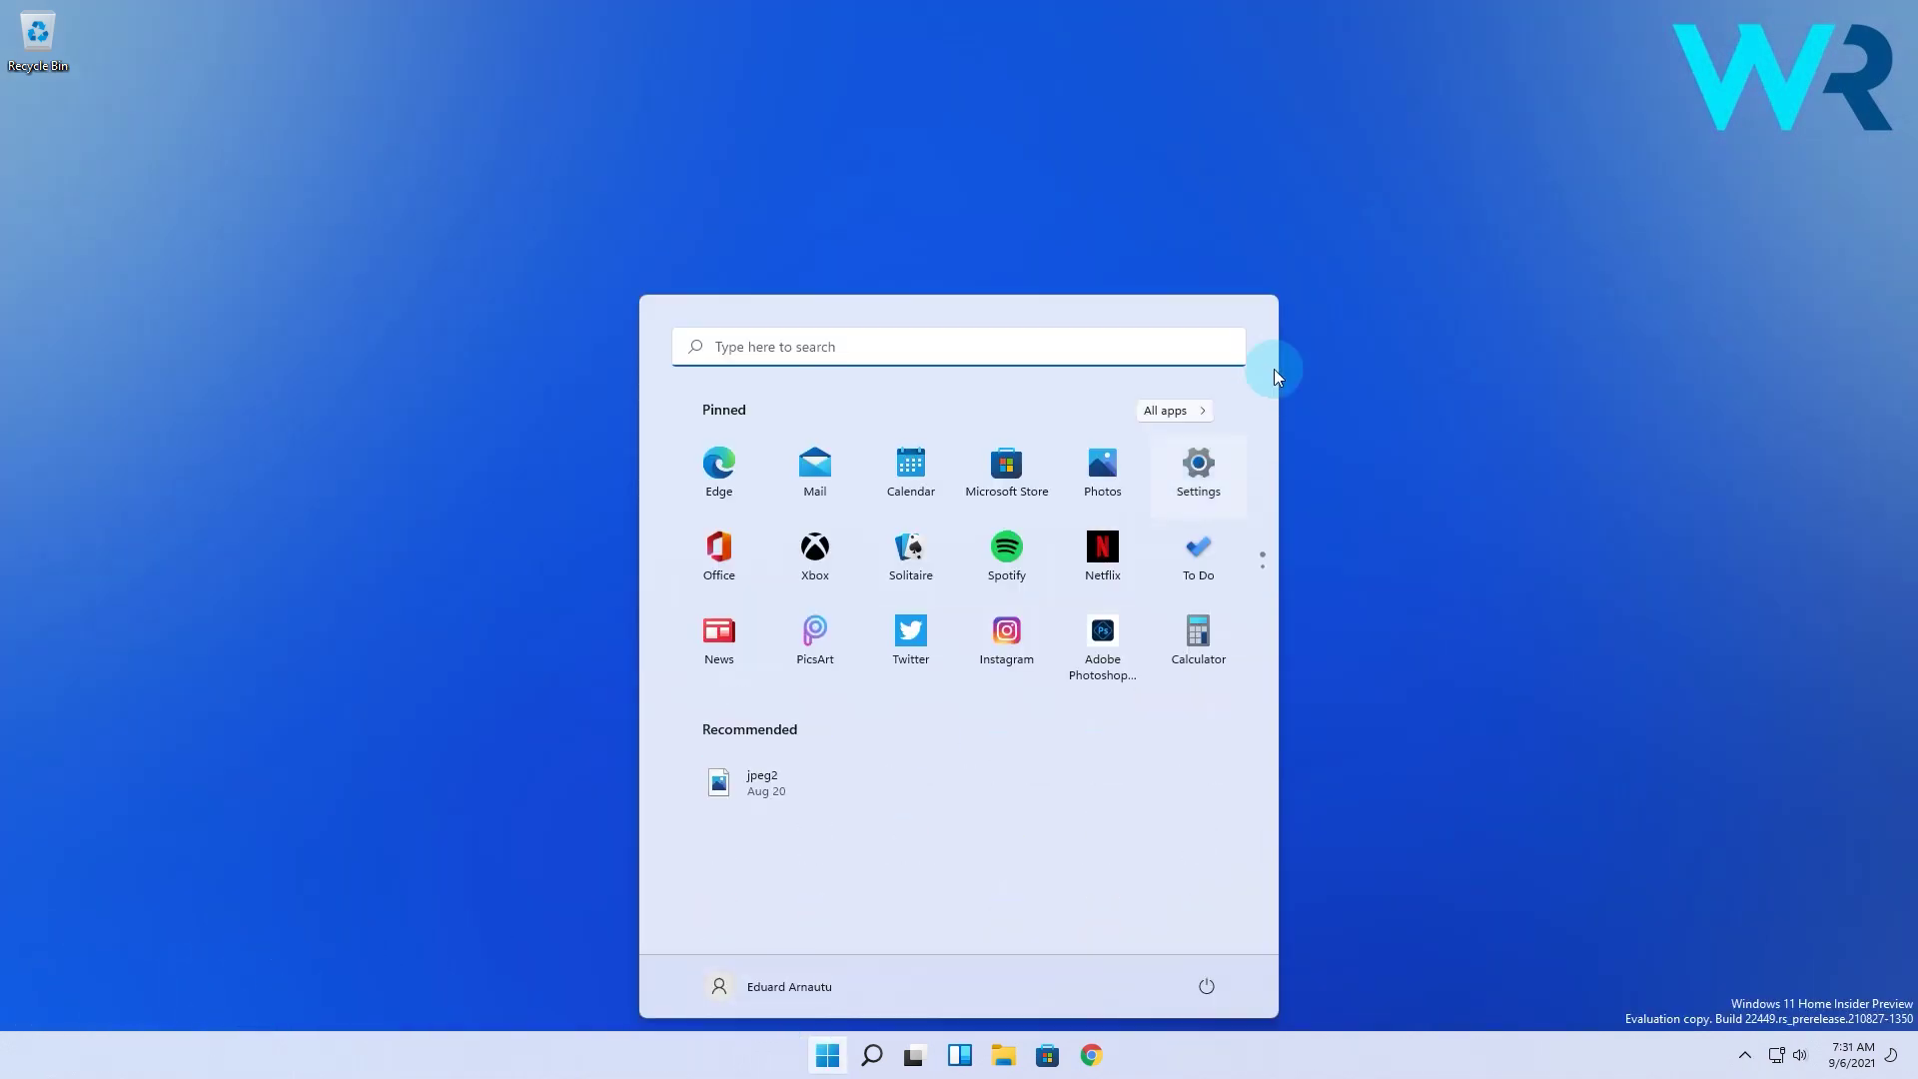
click(1200, 475)
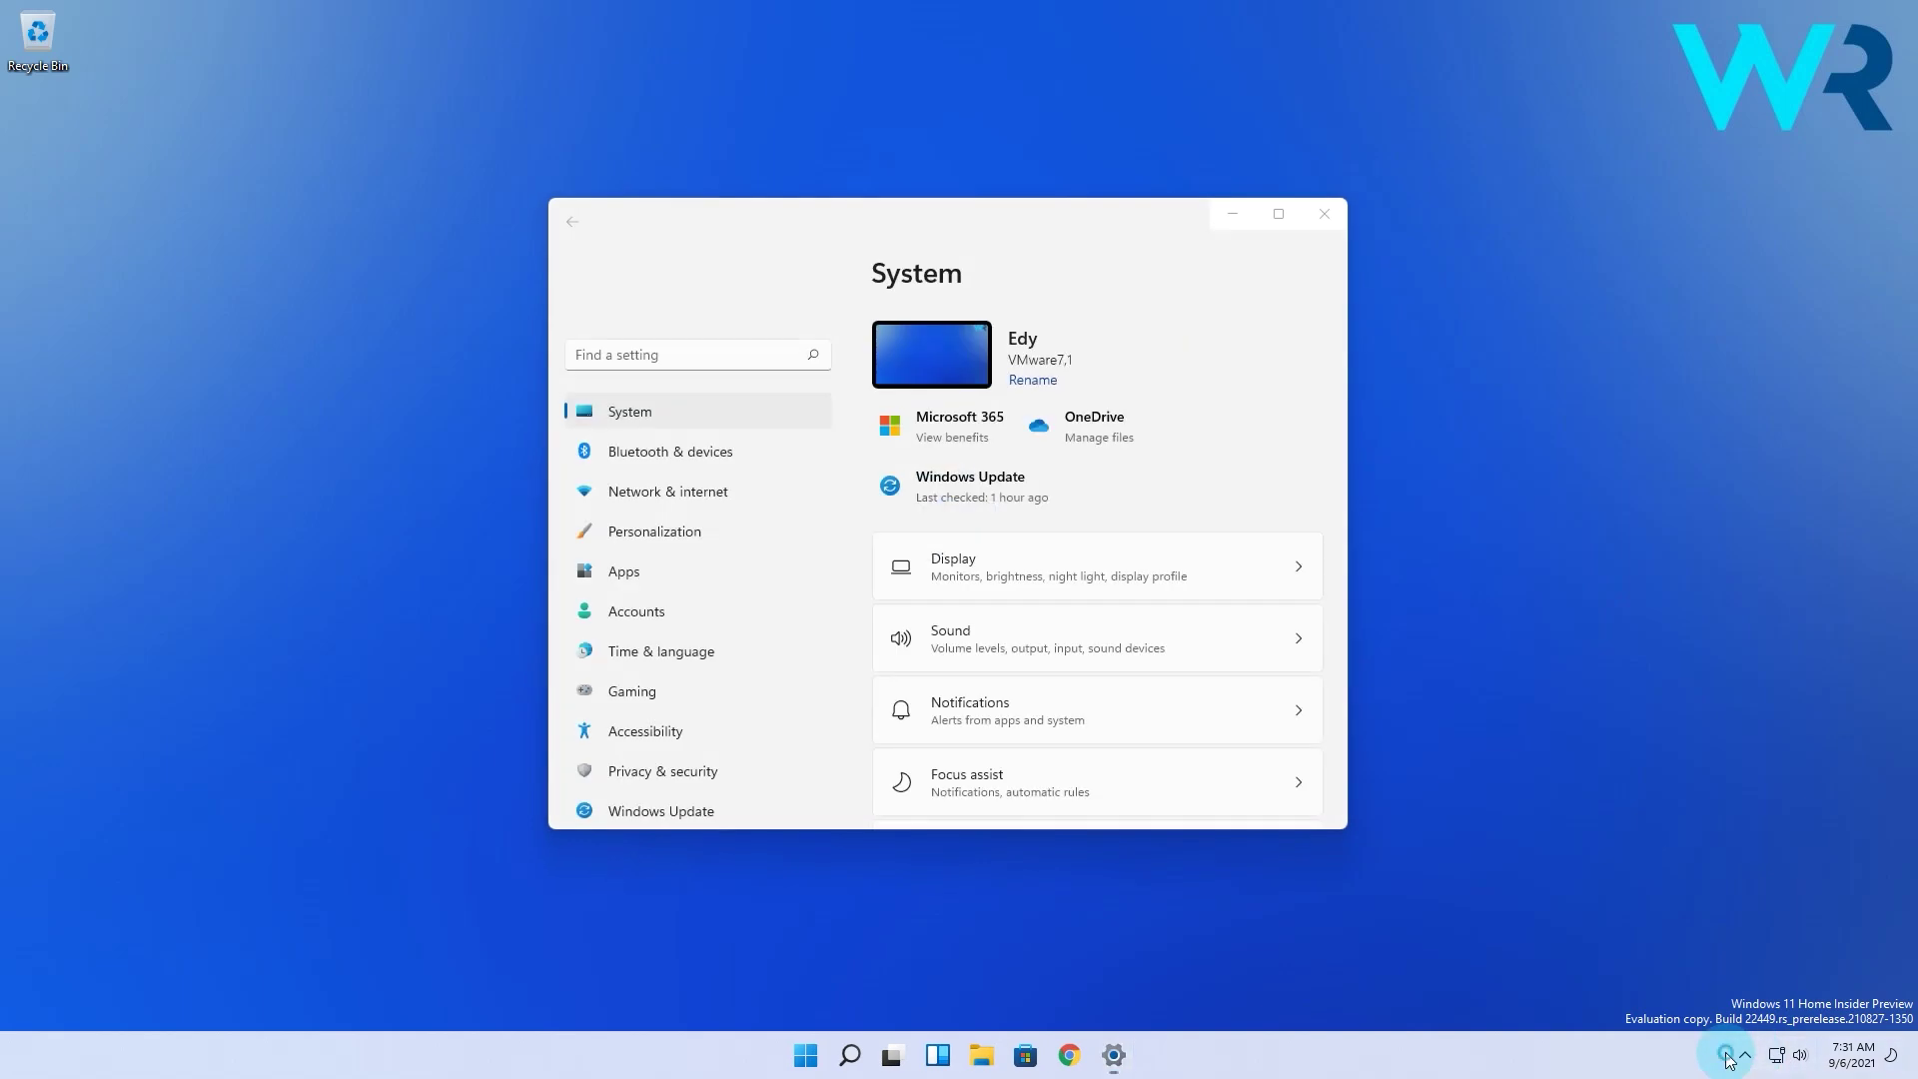
click(1744, 1055)
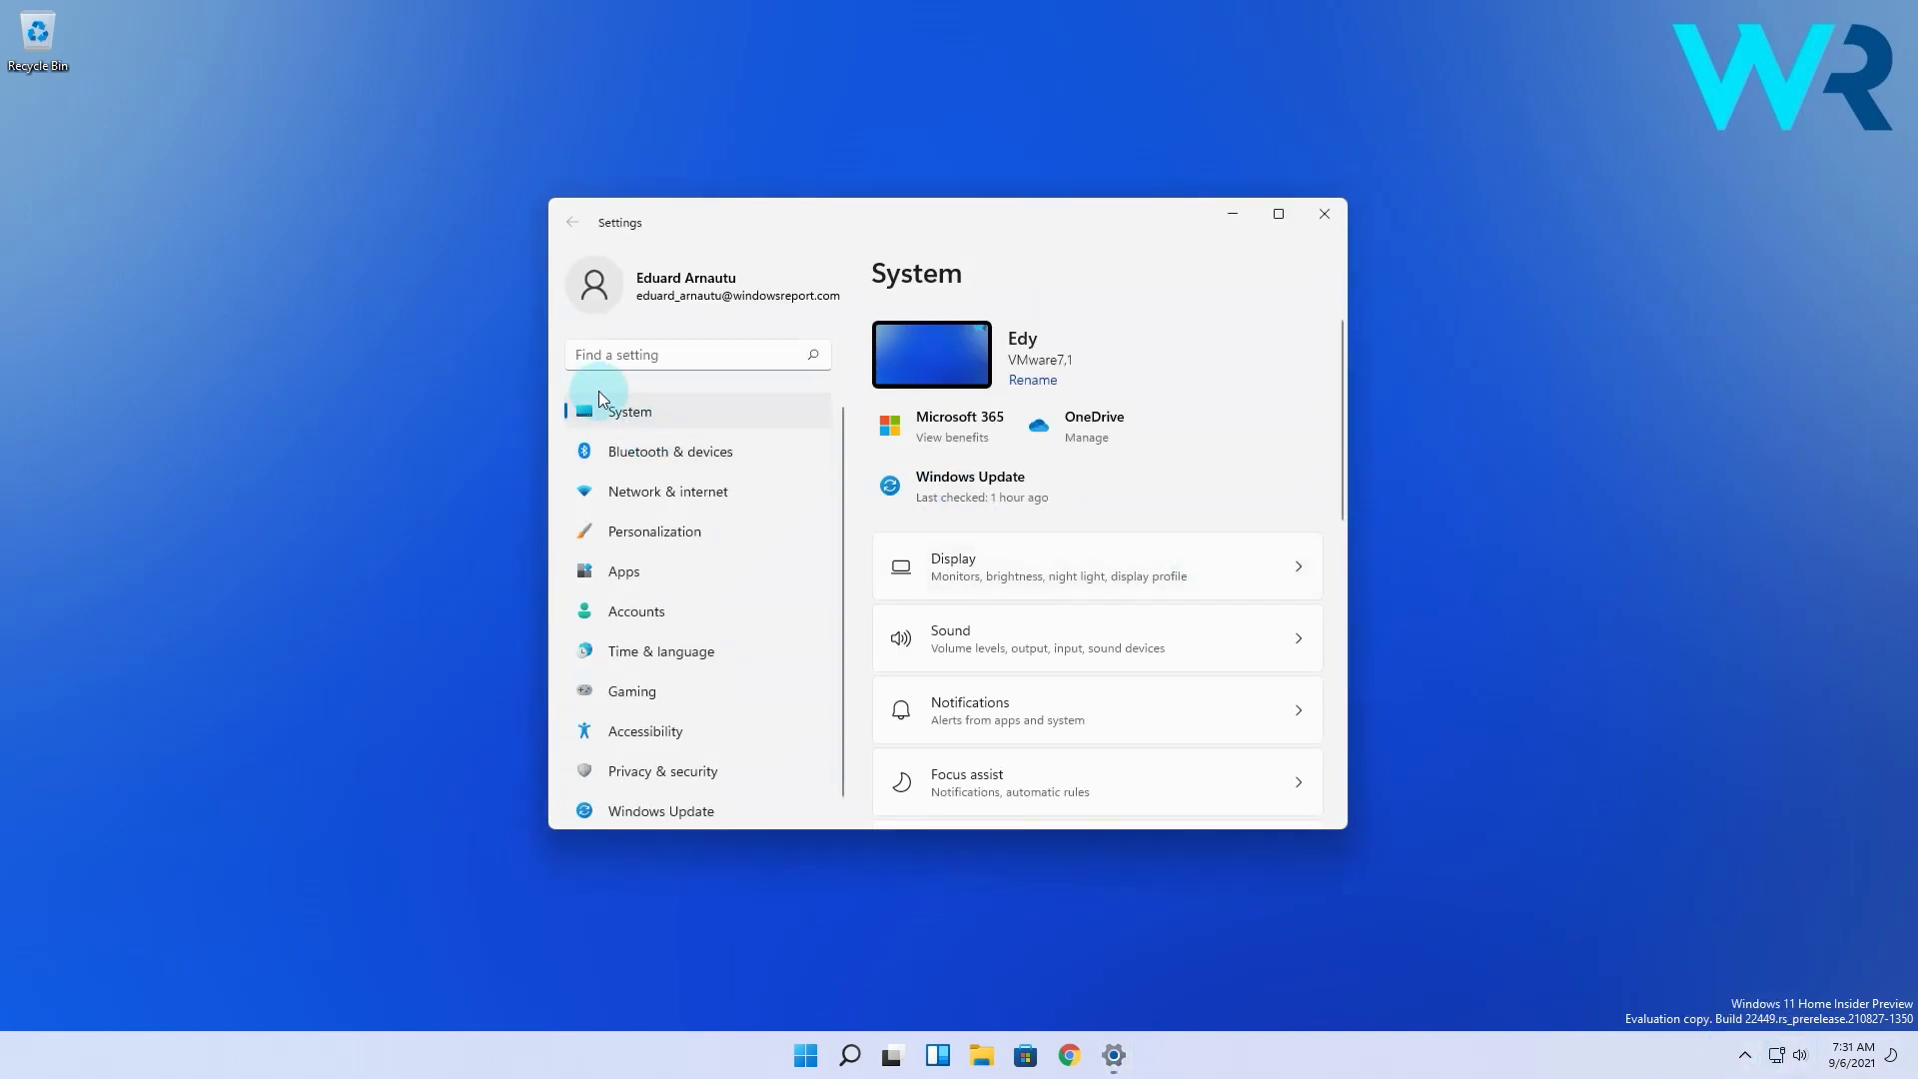
scroll(1233, 632, down, 6)
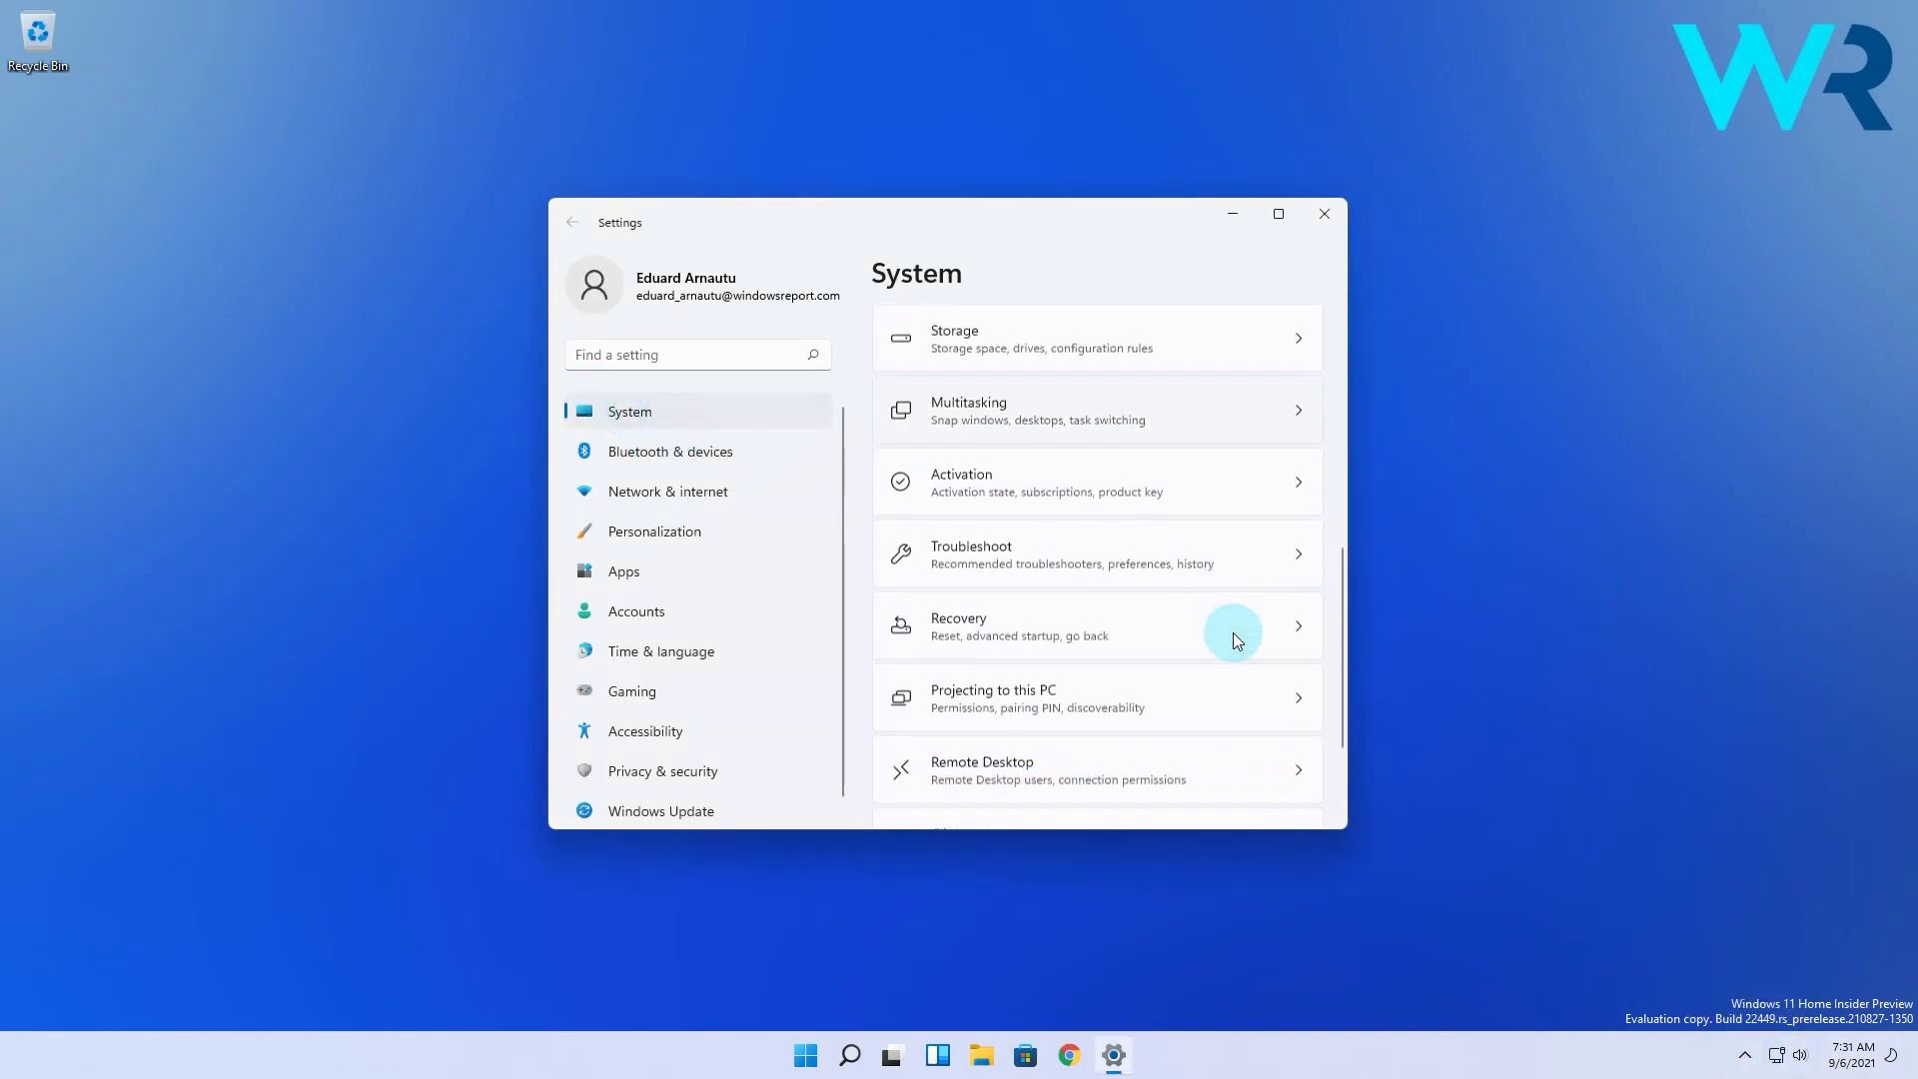
scroll(1233, 632, down, 1)
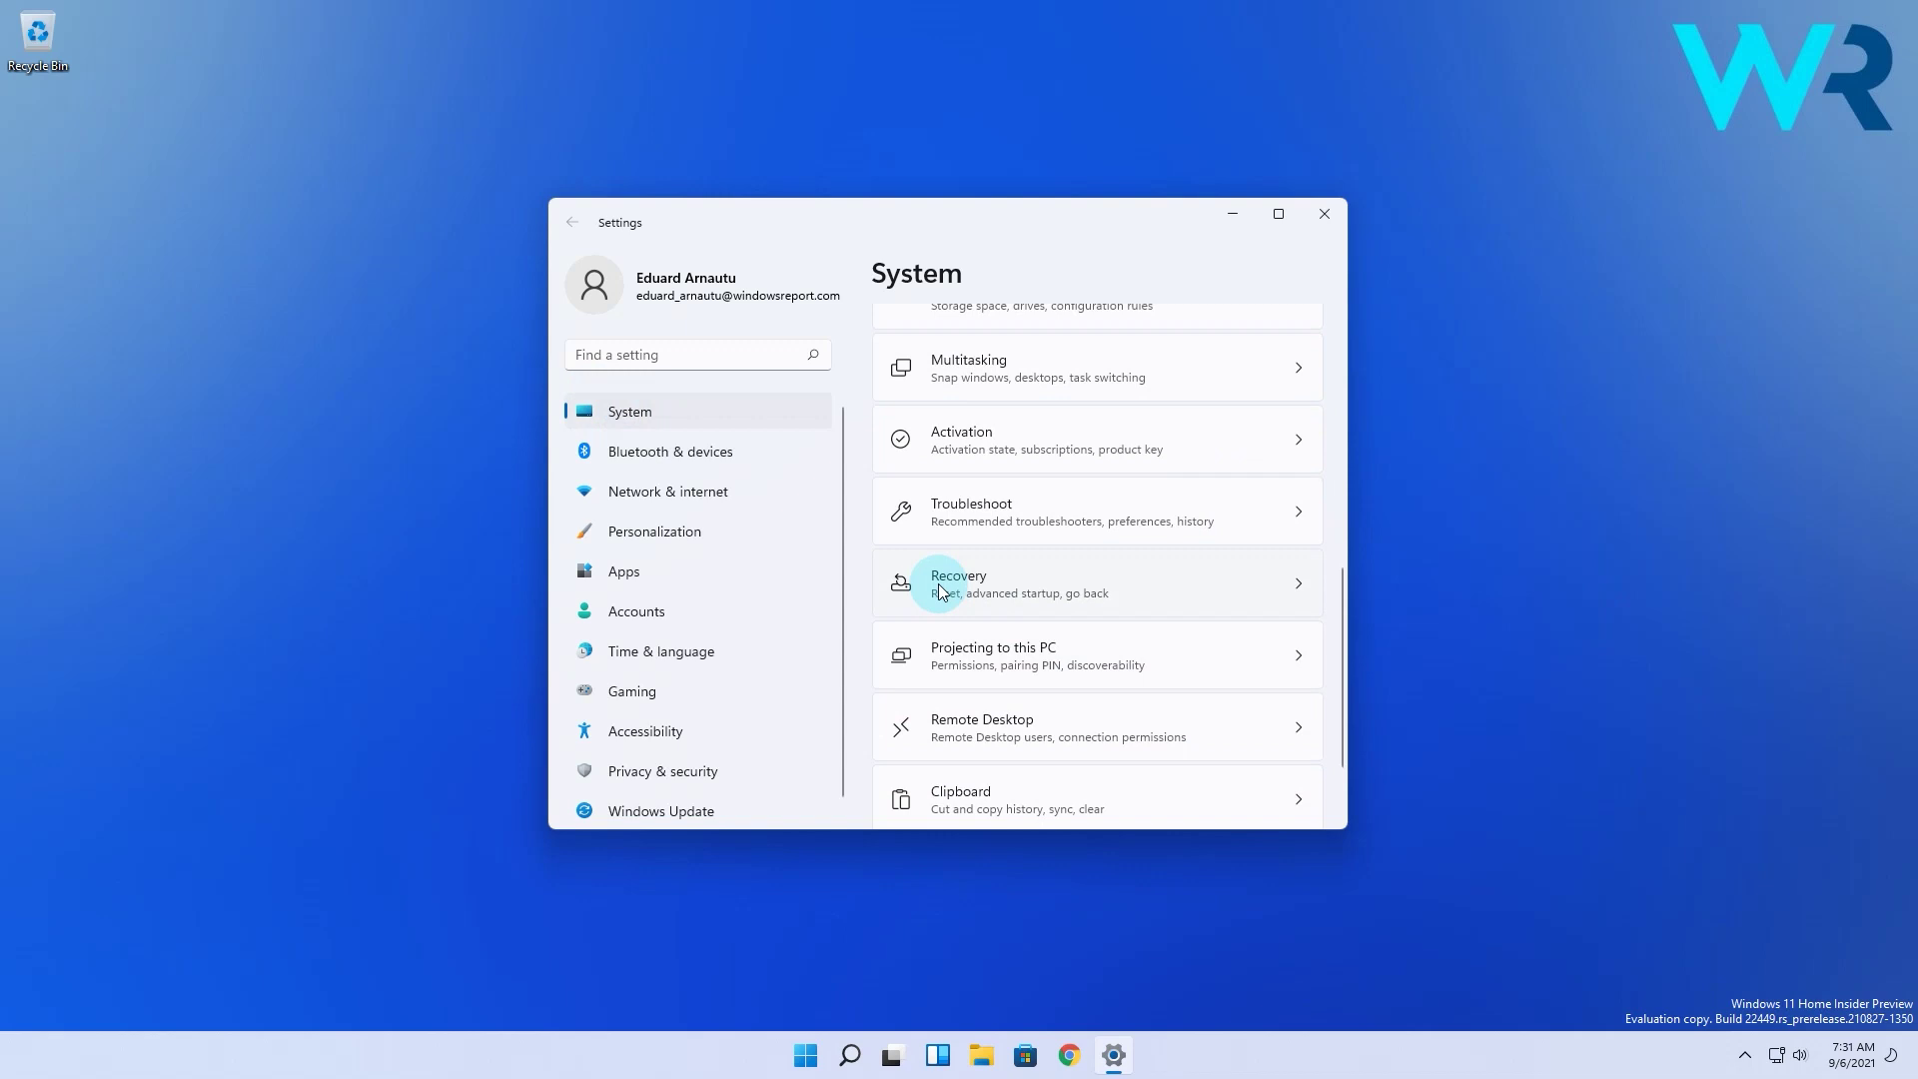
click(1299, 588)
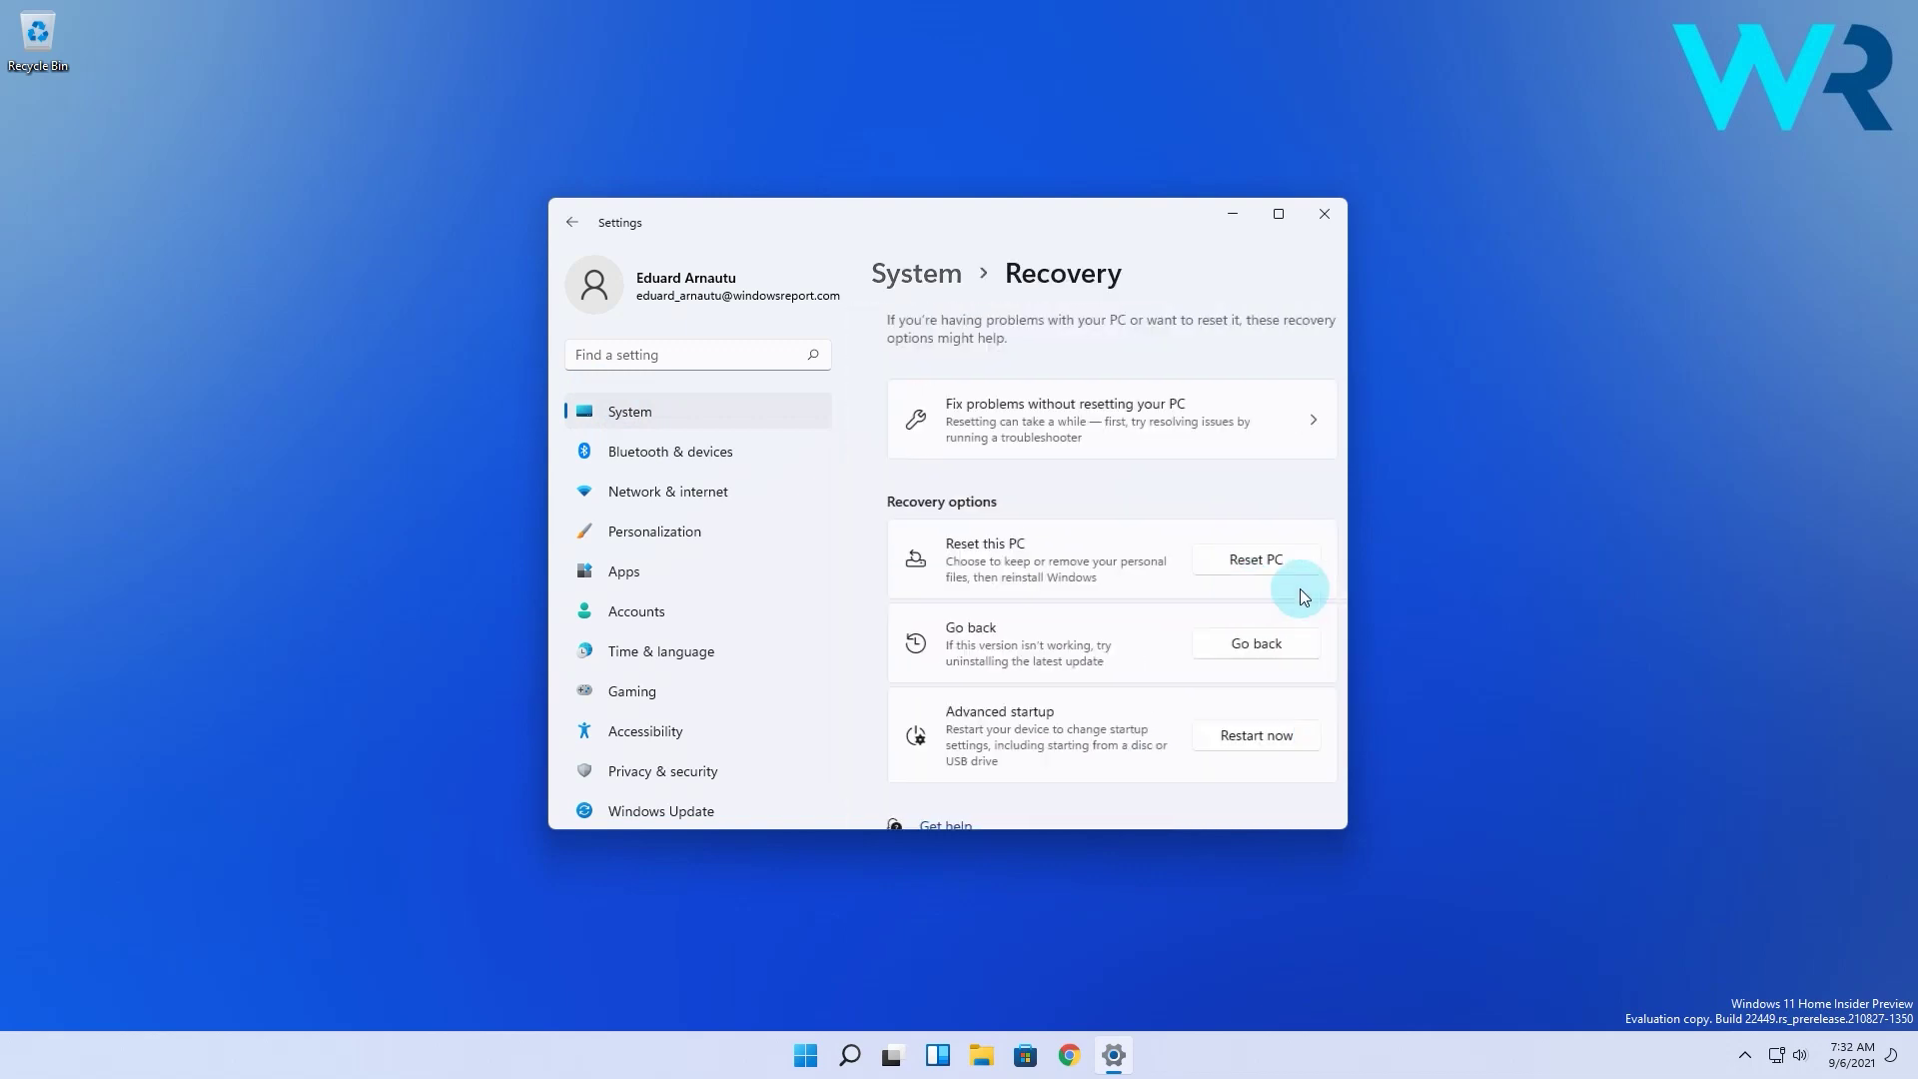
Reset this PC choosing Remove everything and Local reinstall, continuing past the recent-update warning
click(1244, 560)
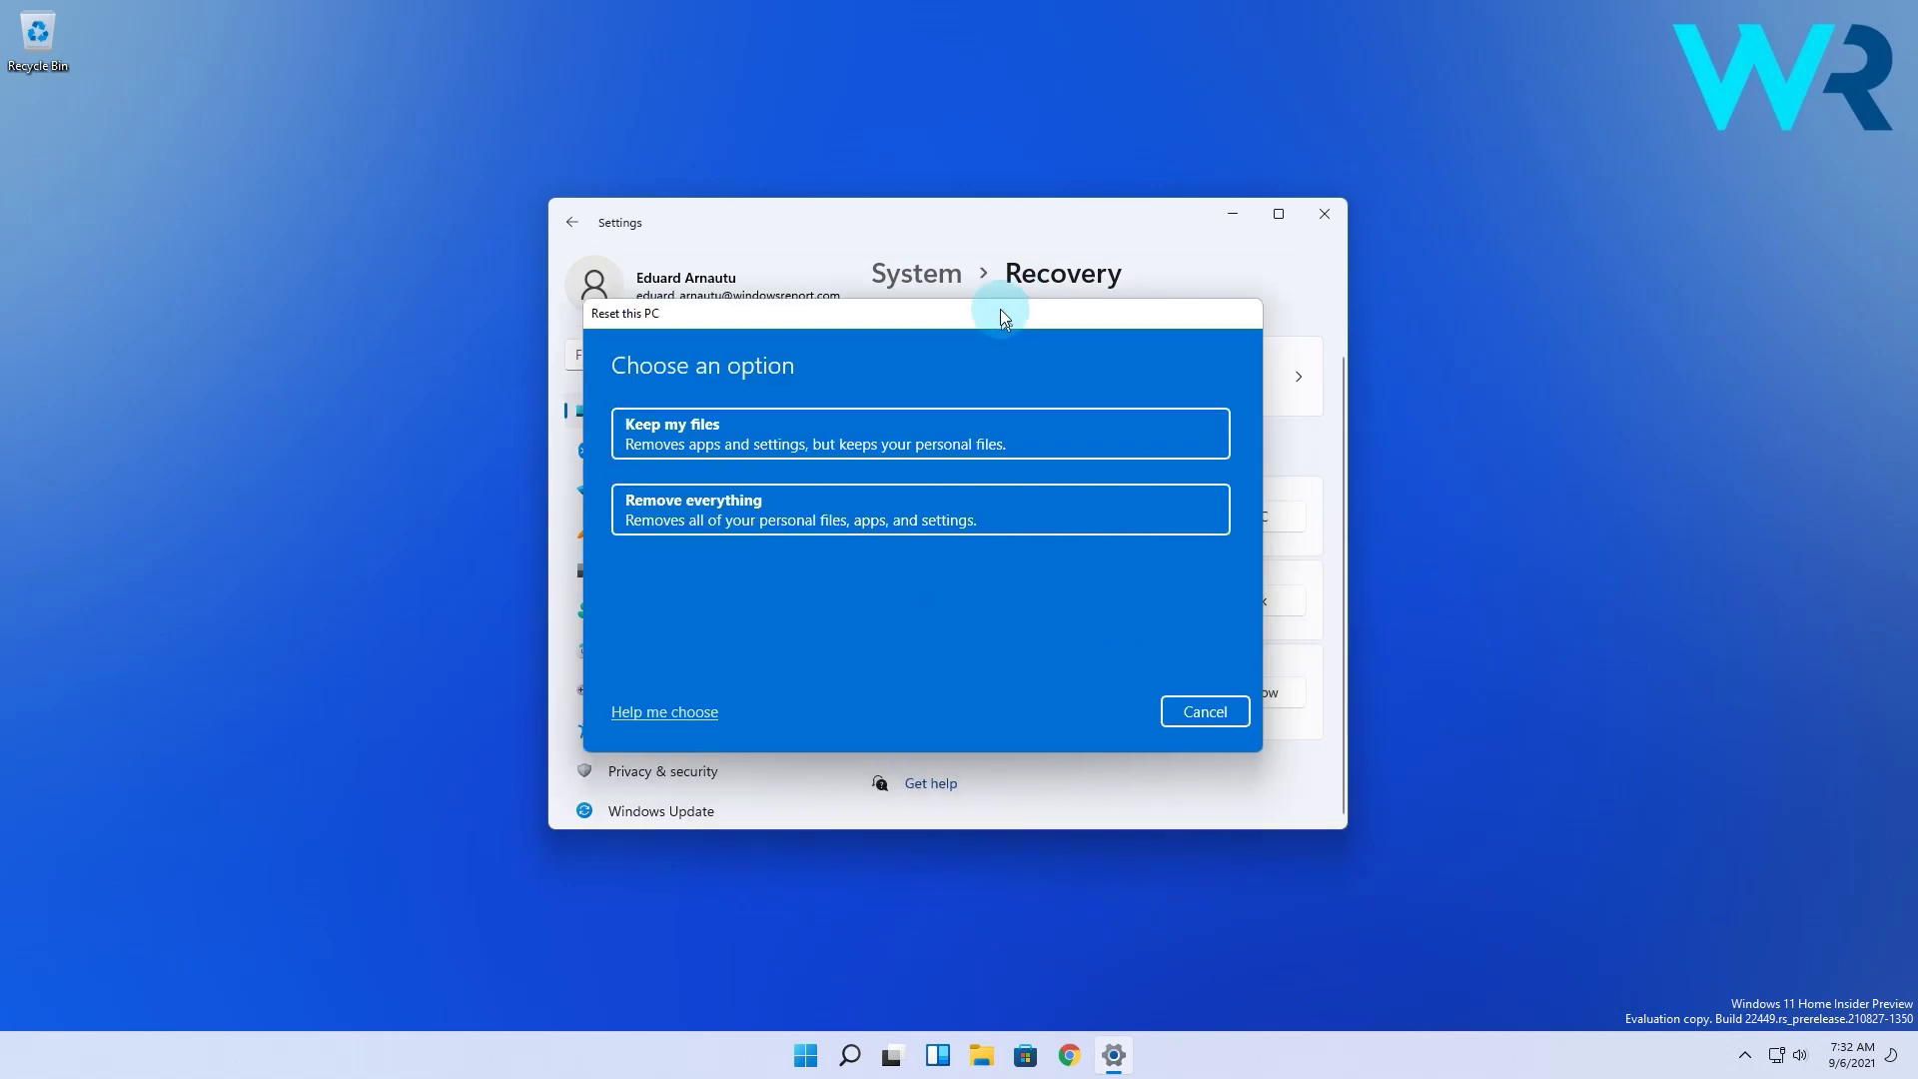
drag(1003, 315, 1042, 299)
click(1009, 511)
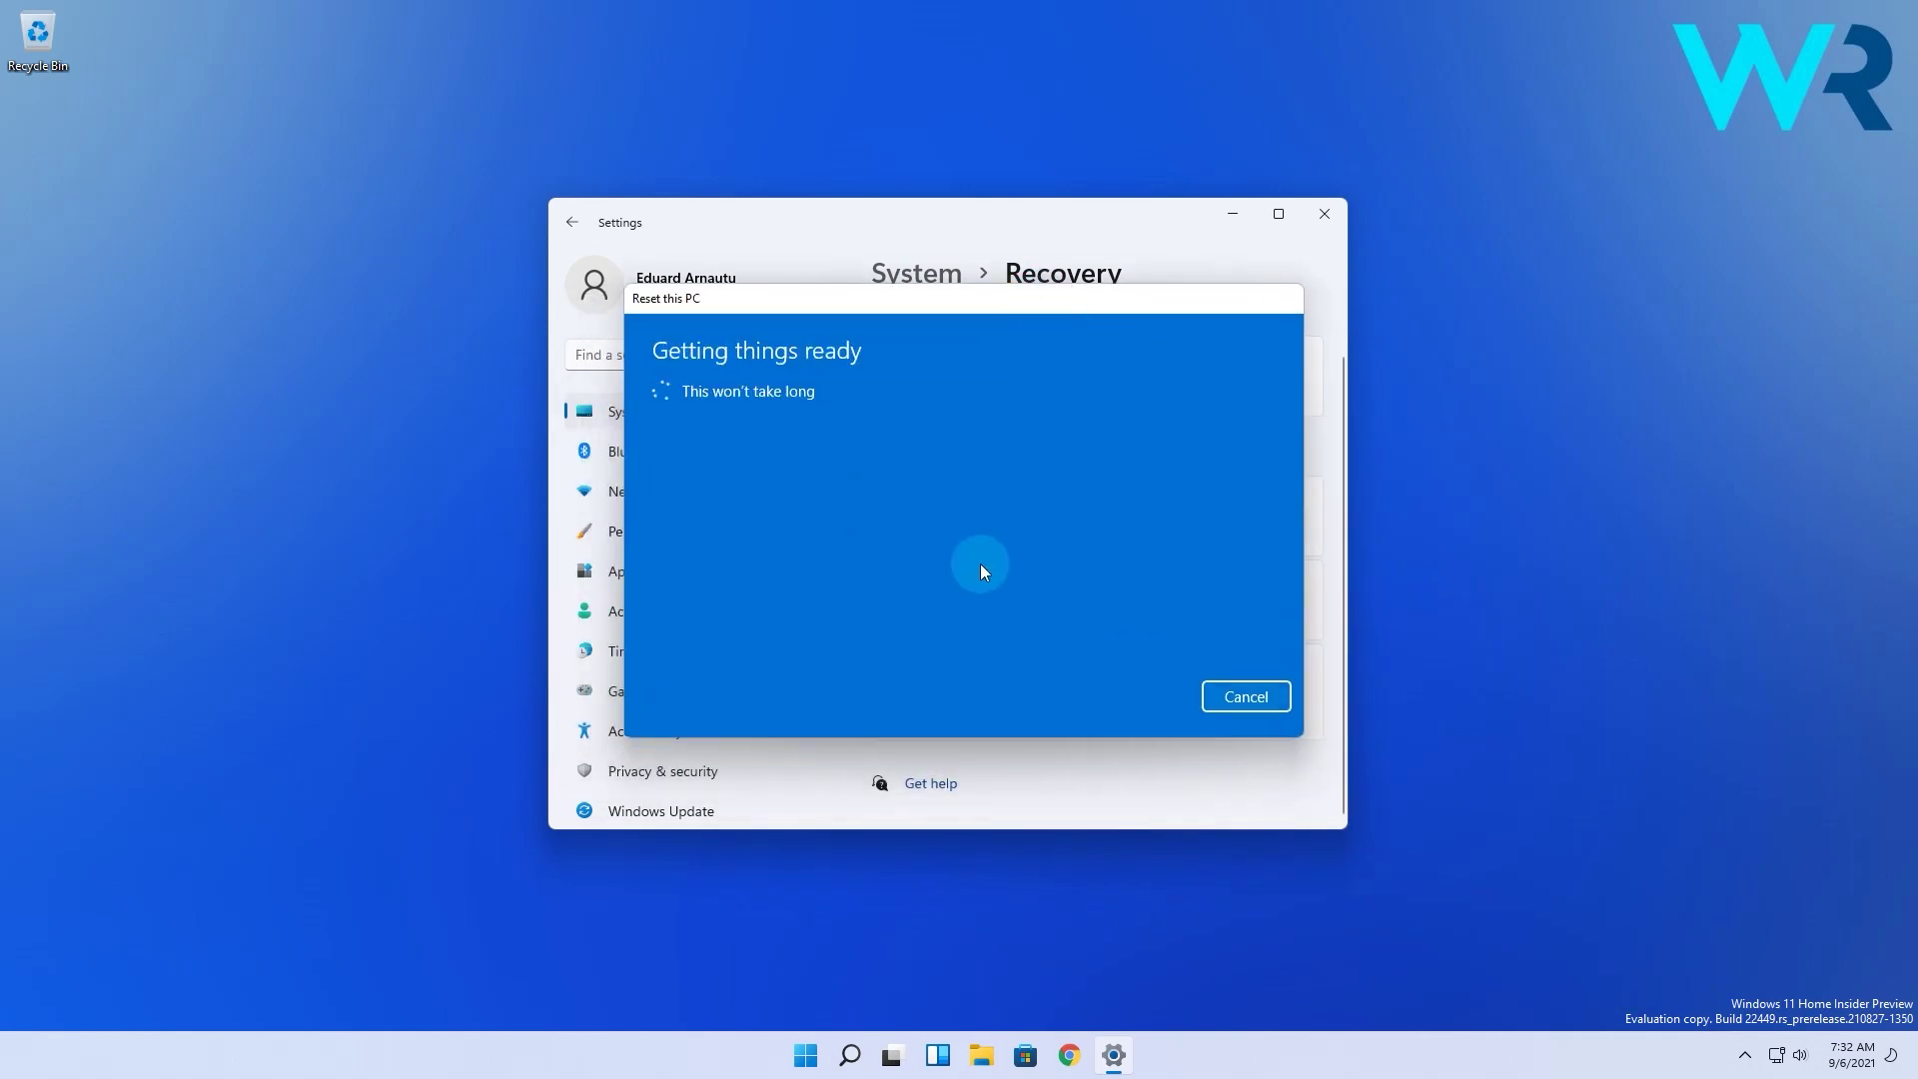
click(949, 497)
click(1138, 697)
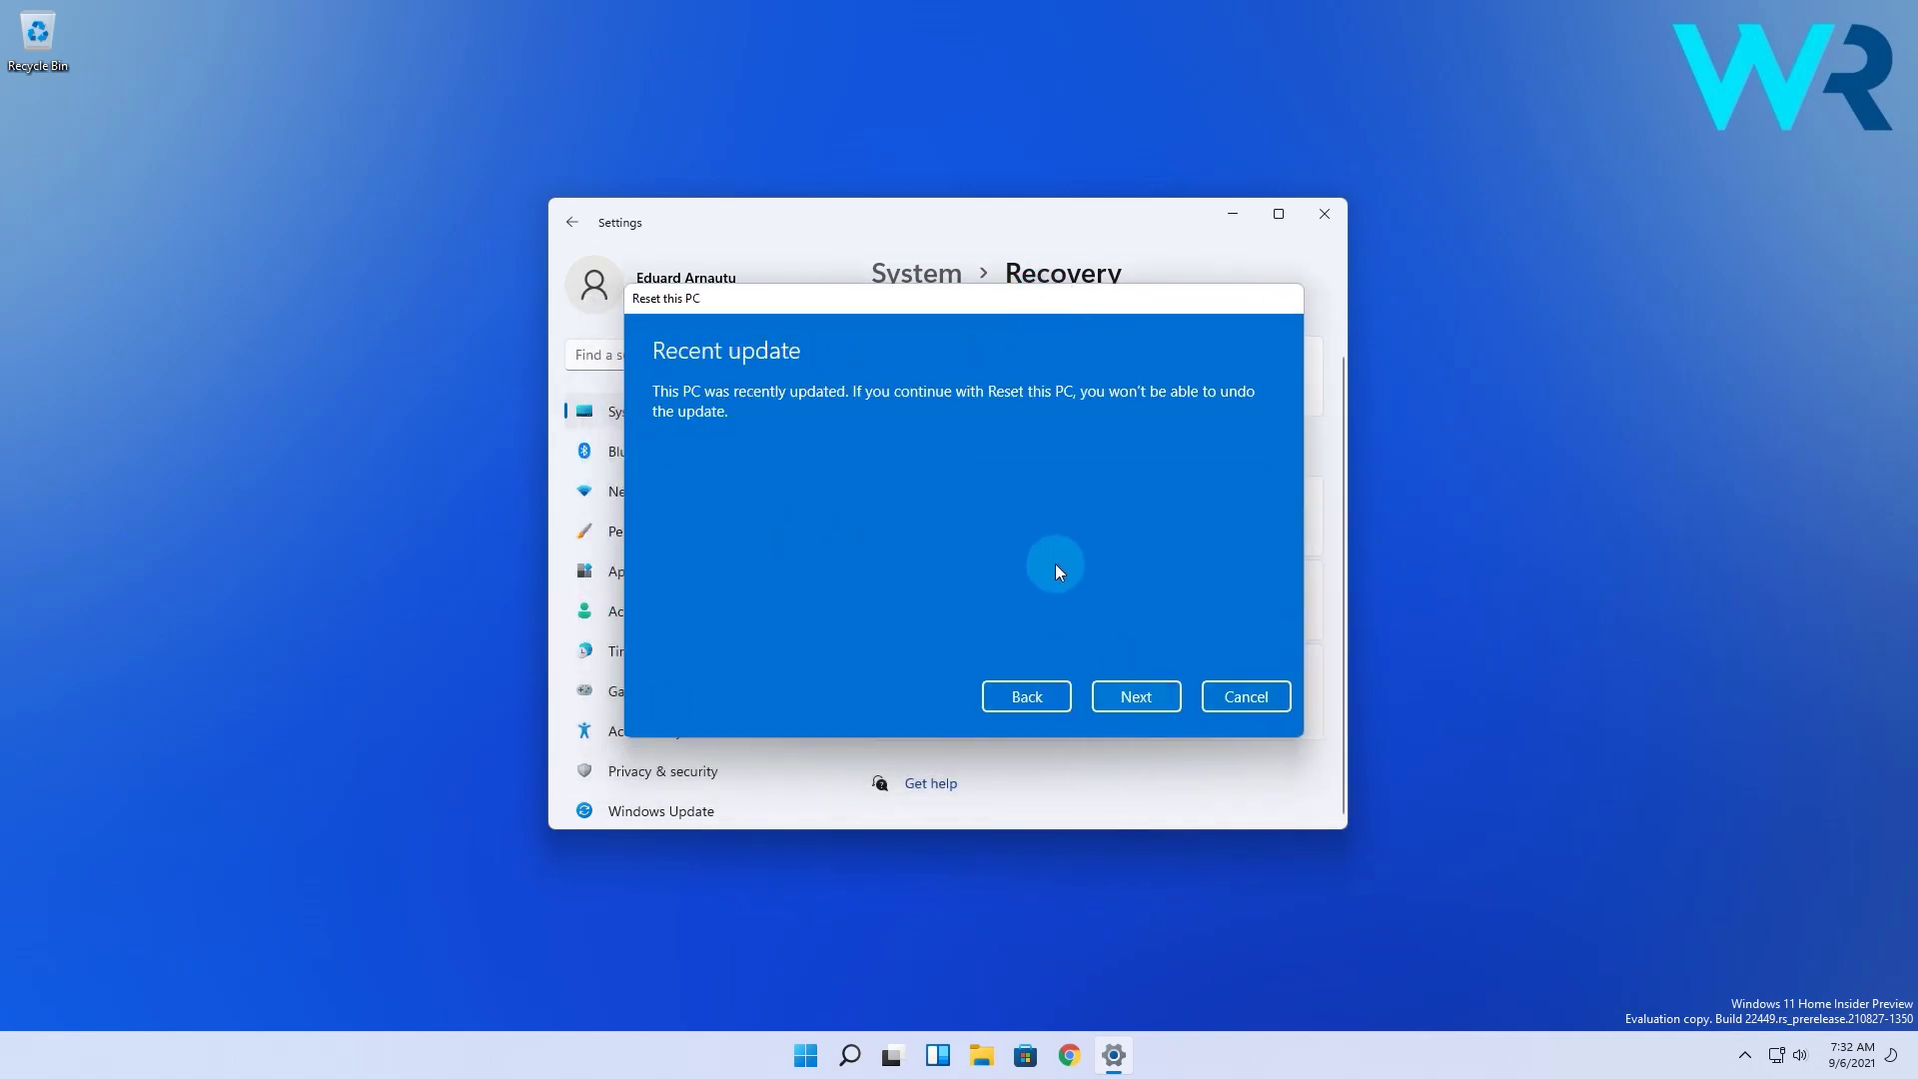
click(1138, 693)
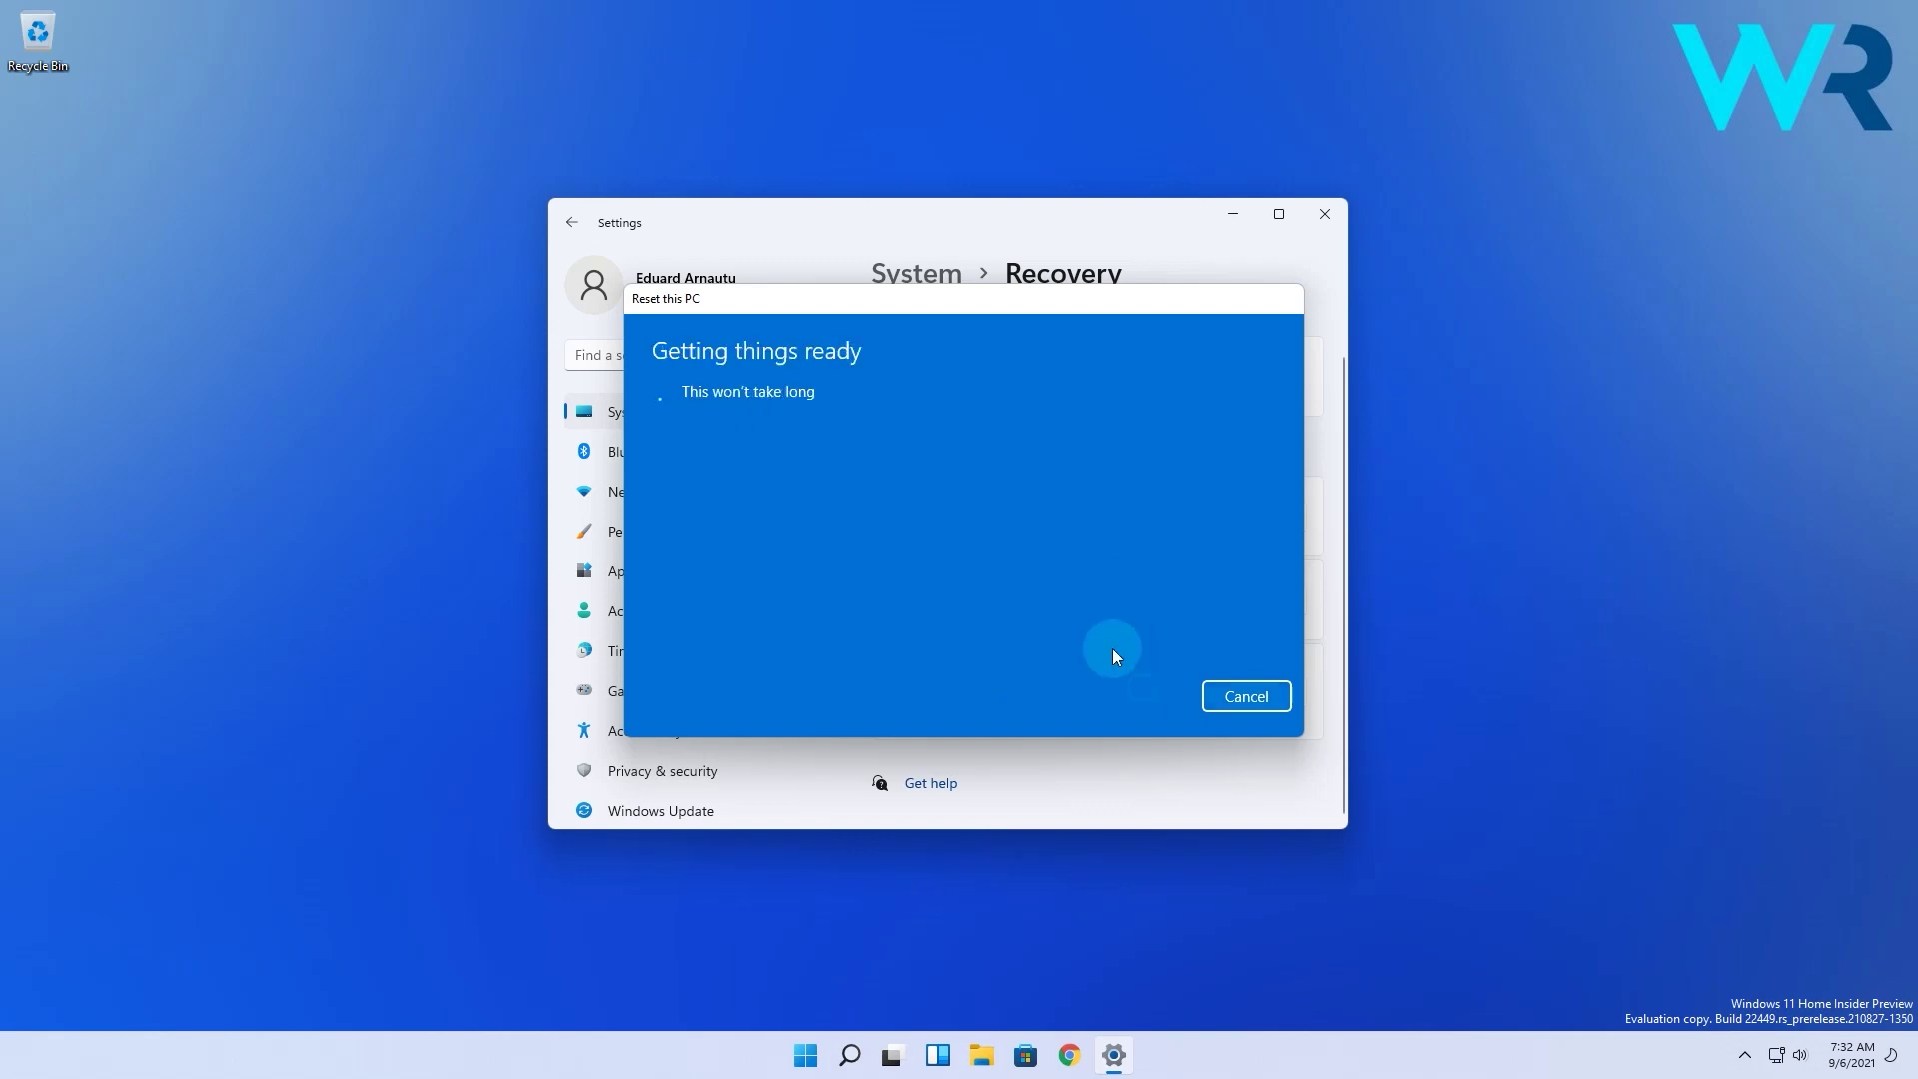